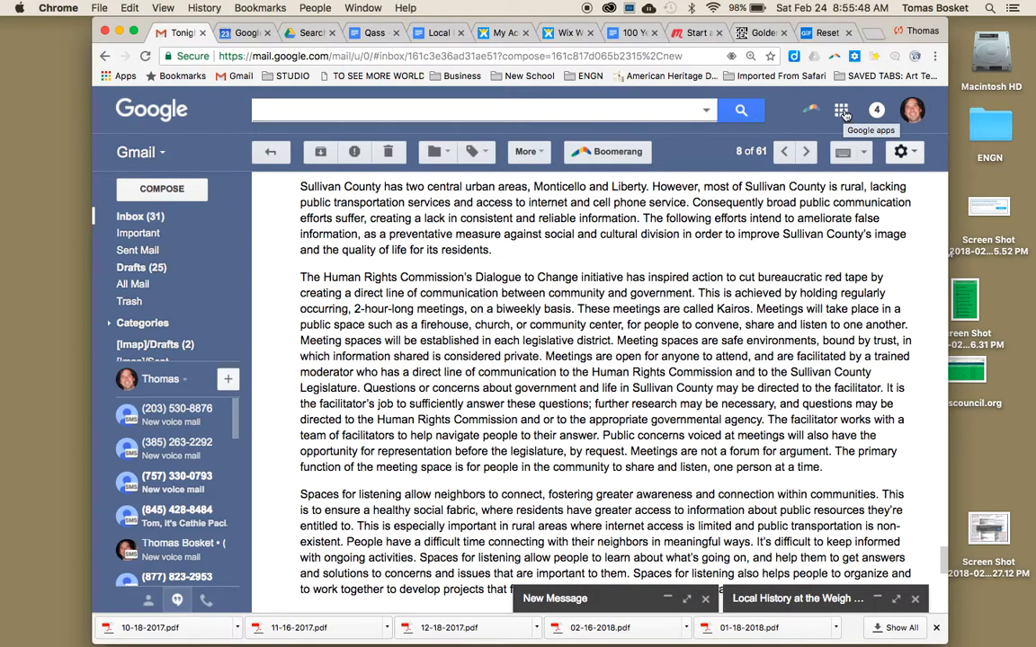
Switch from Gmail to Google Drive and expand the My Drive folder tree
left_click(841, 111)
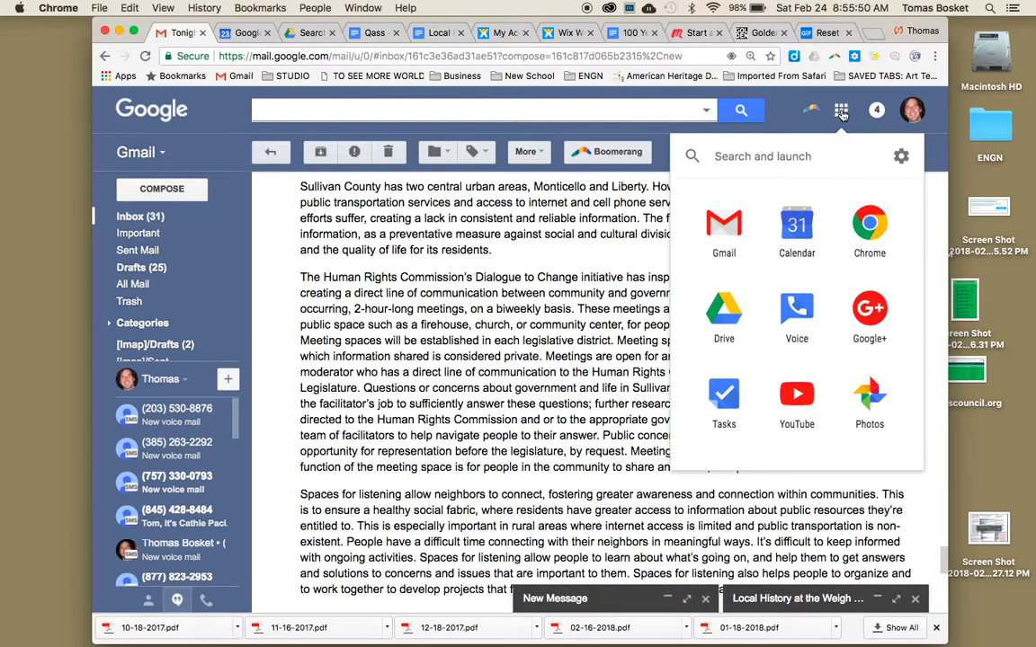
left_click(722, 313)
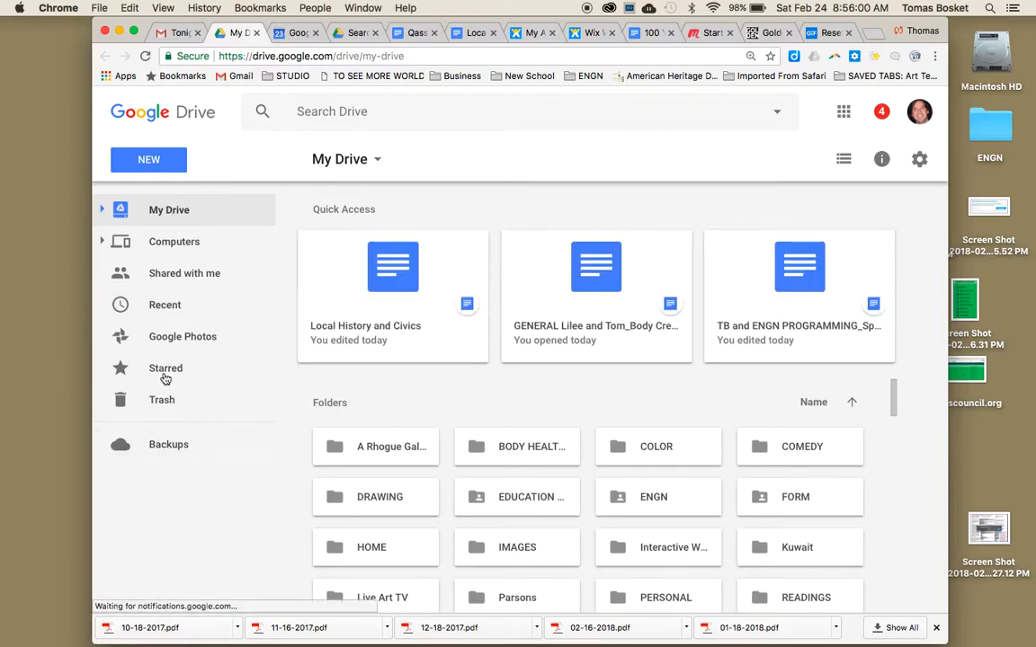
left_click(102, 209)
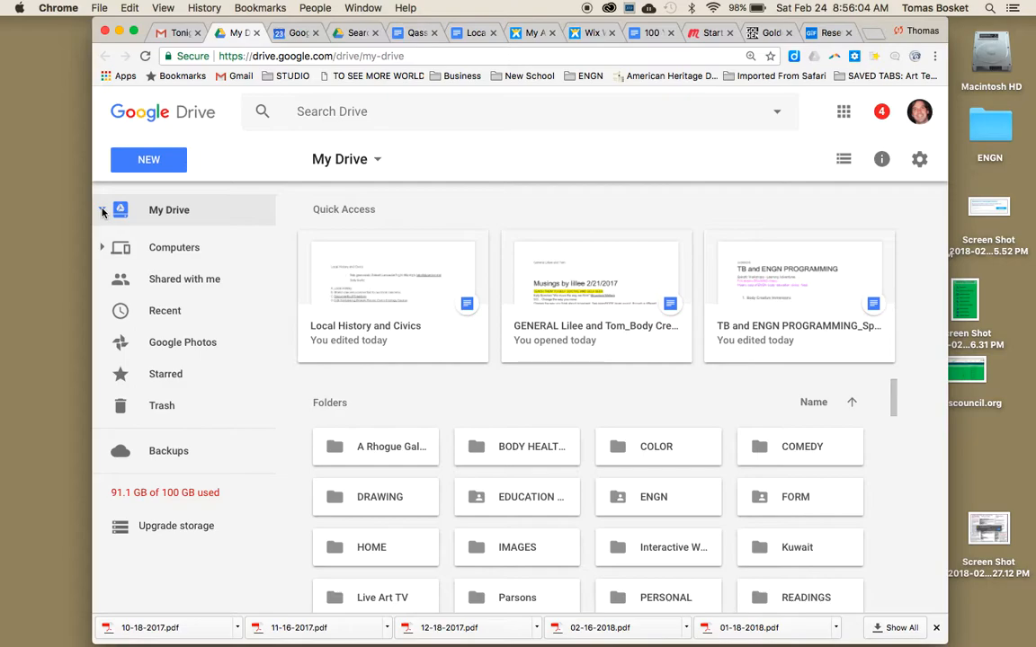
left_click(103, 209)
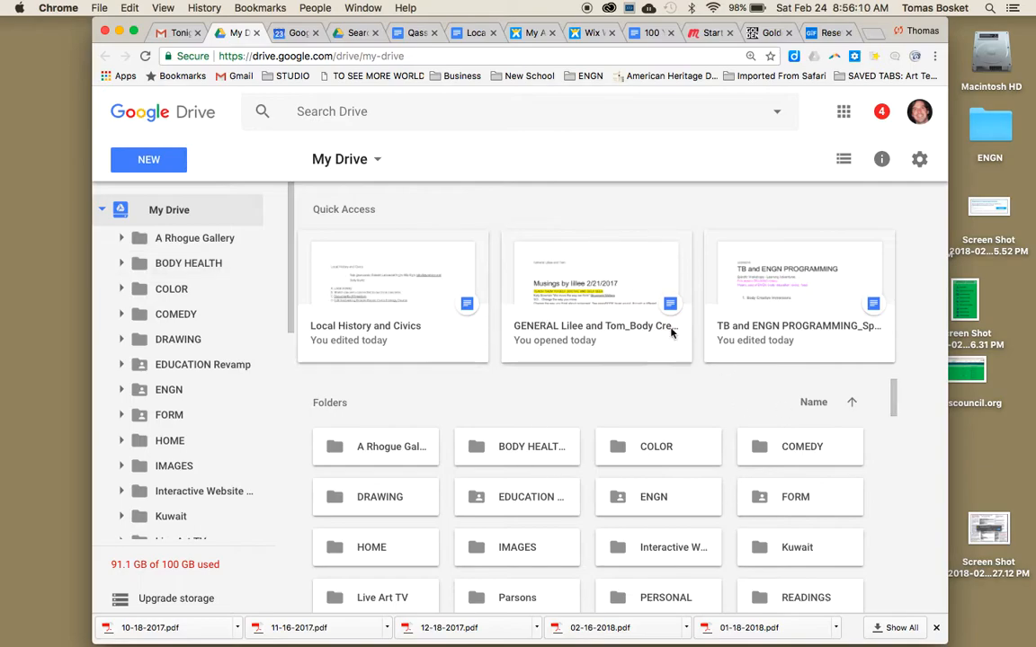
Compare the list and grid layouts of My Drive and look through its folders and files
left_click(843, 161)
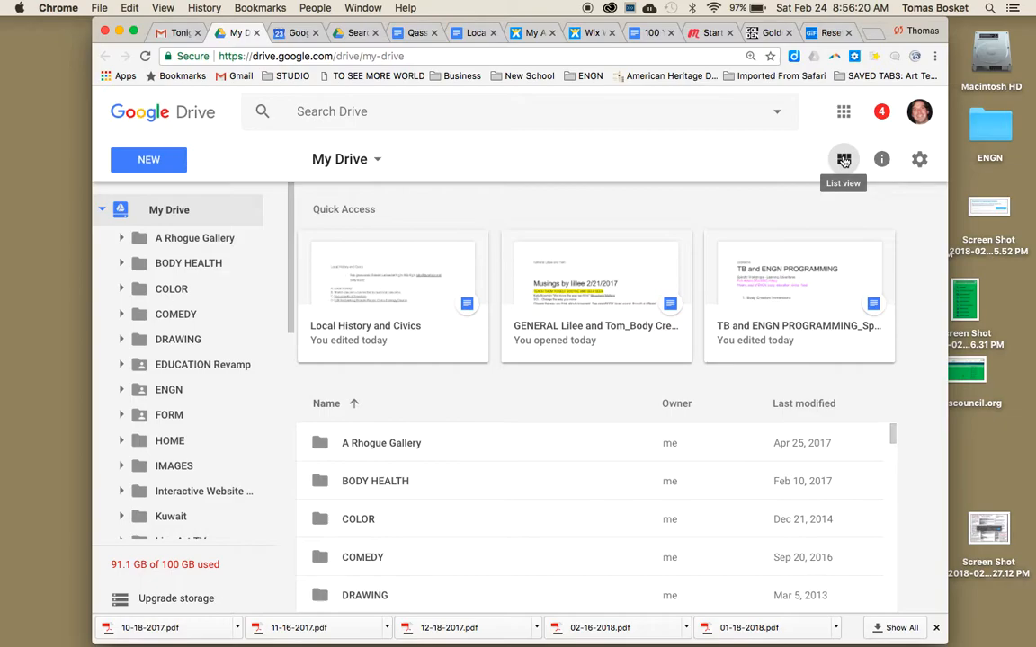
scroll(578, 346, "down", 1)
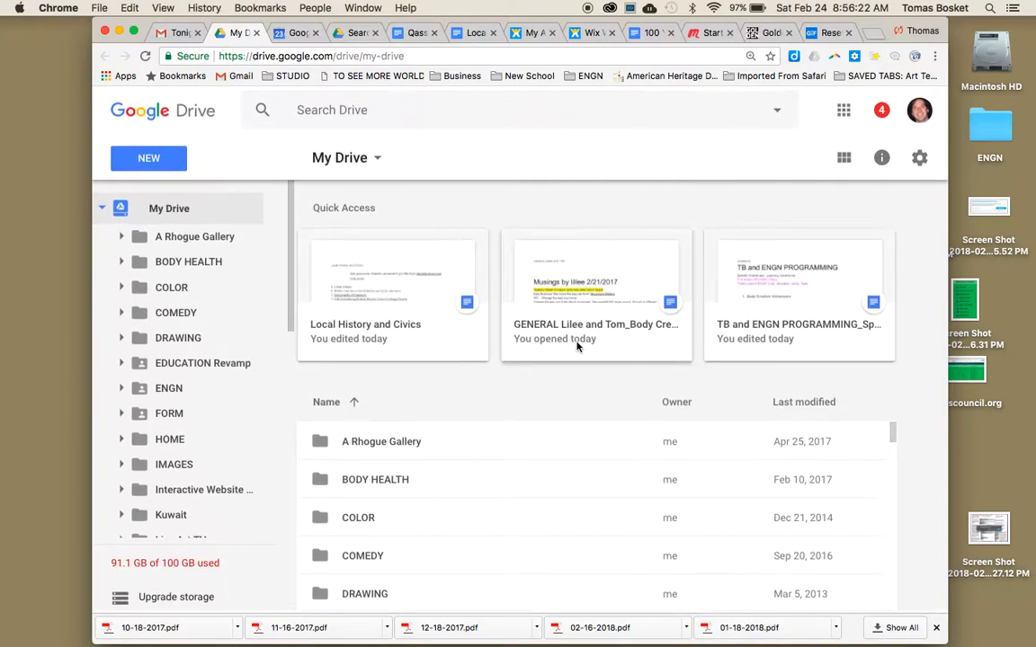
scroll(576, 305, "up", 1)
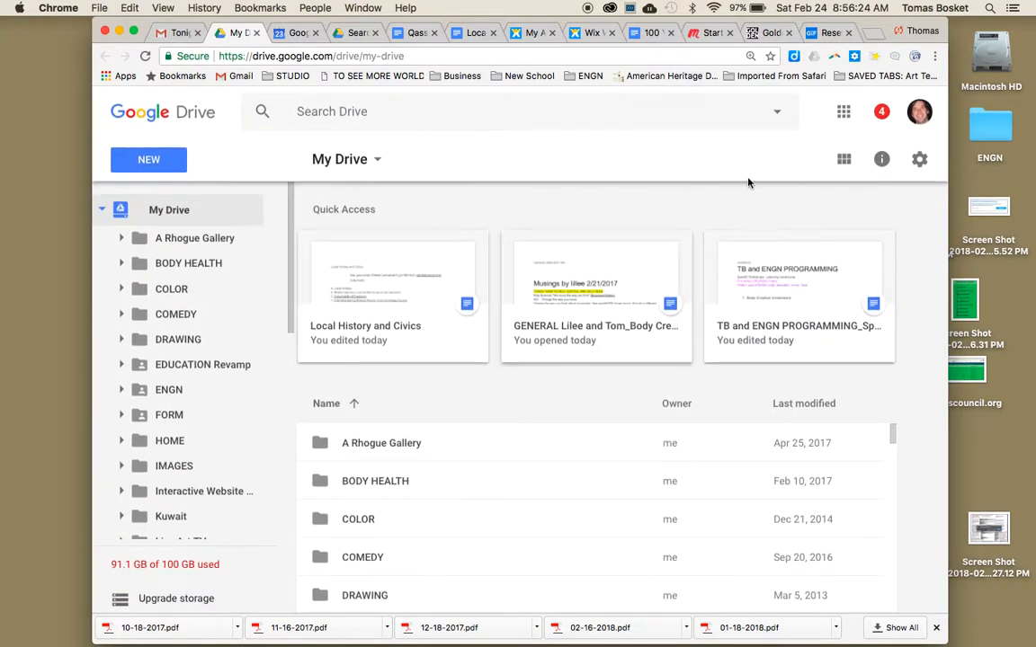
left_click(841, 161)
scroll(645, 318, "down", 1)
scroll(569, 456, "down", 10)
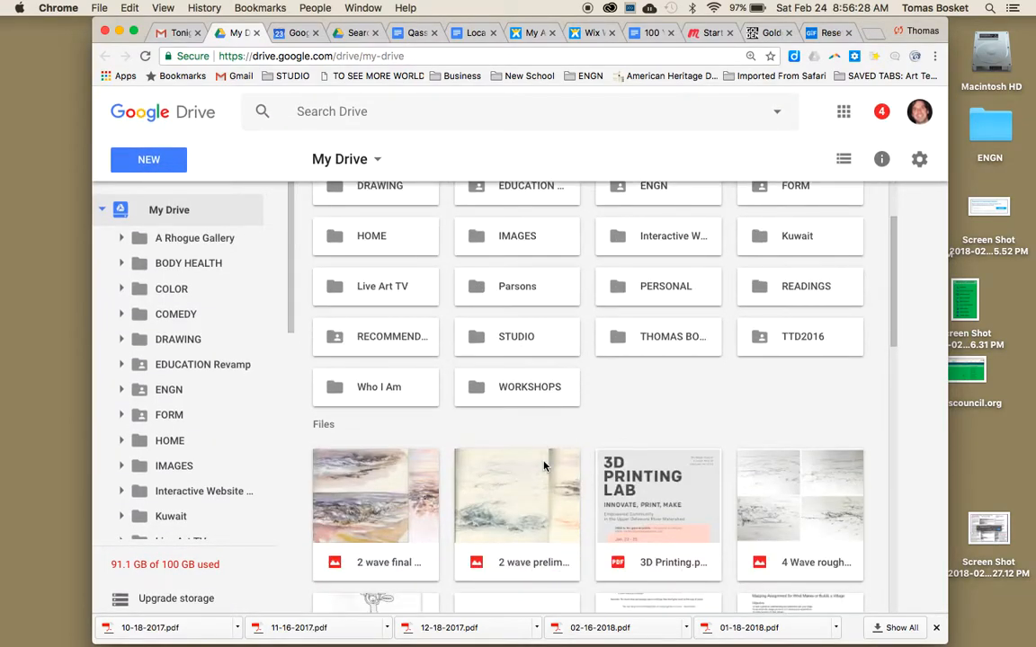
scroll(542, 464, "down", 10)
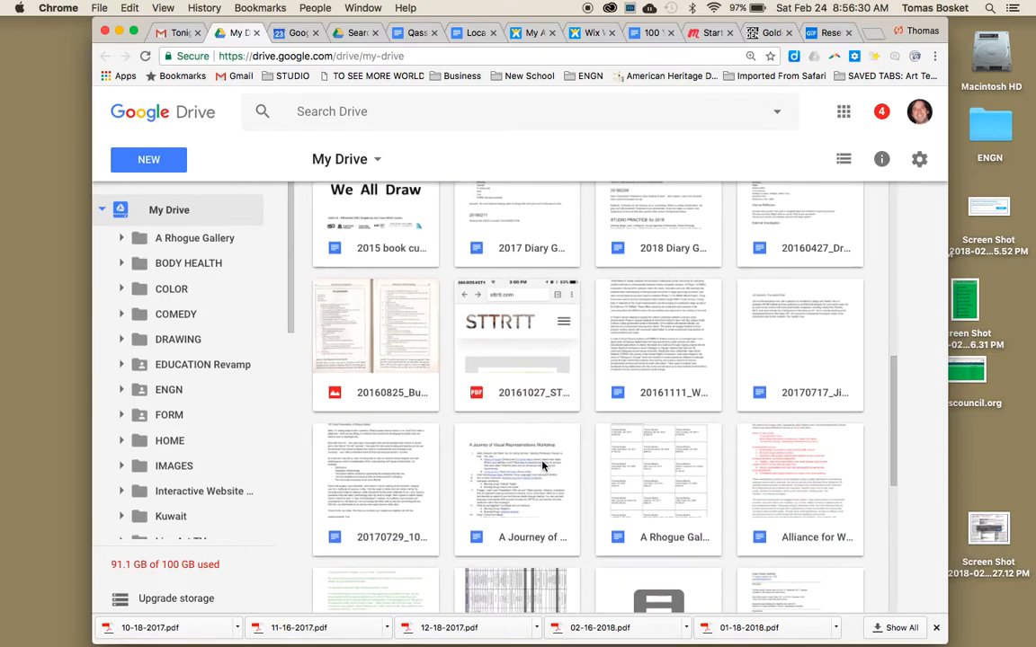
scroll(542, 465, "up", 7)
scroll(542, 465, "up", 10)
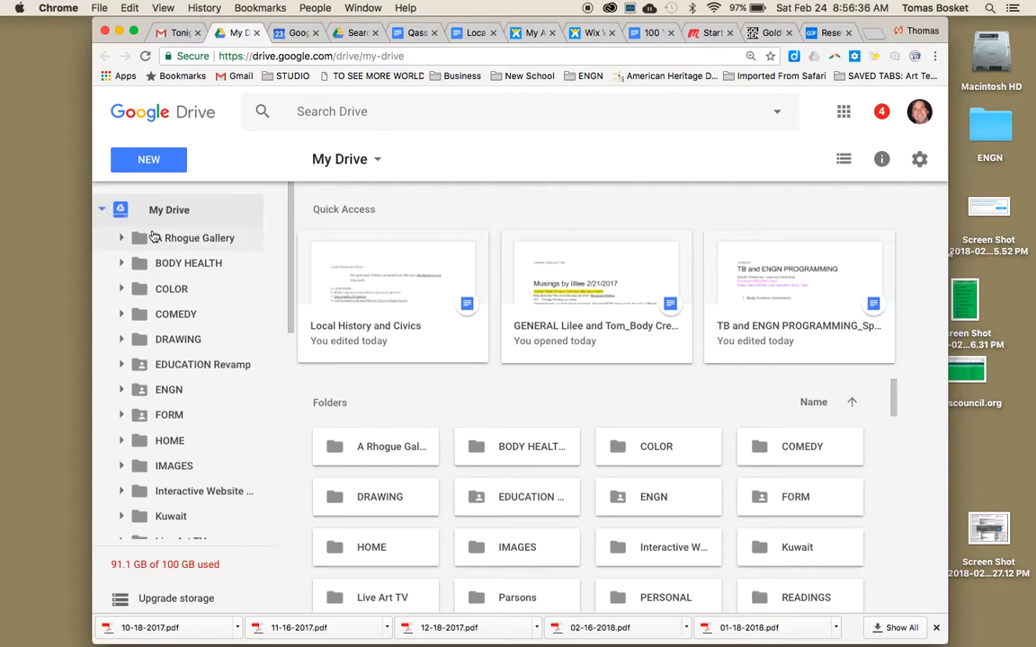
Create a subfolder named TEST inside the BODY HEALTH folder and open it
left_click(149, 162)
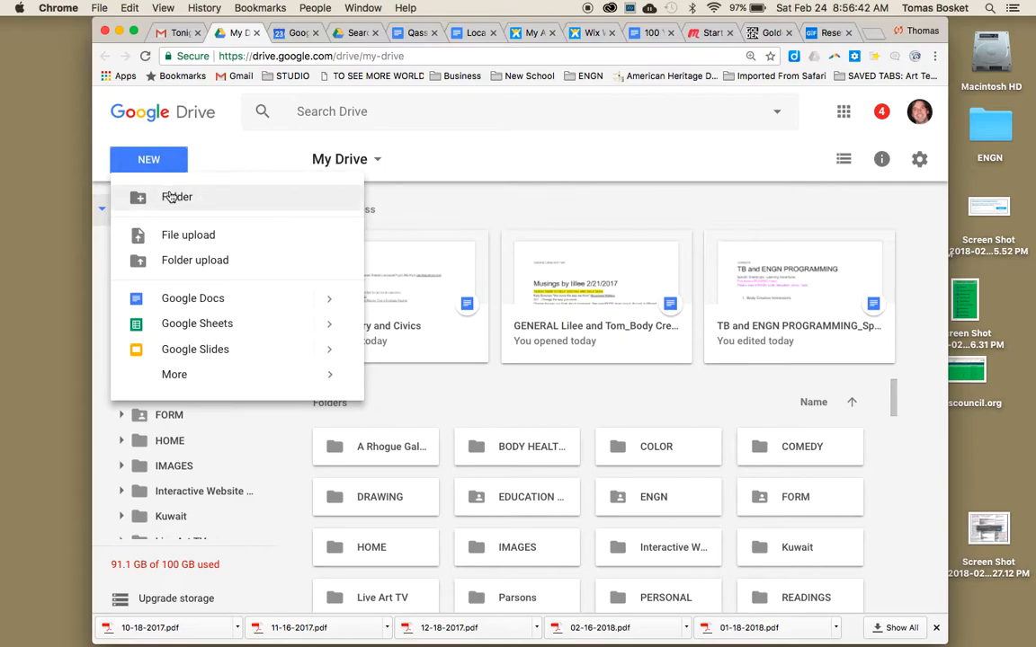
left_click(342, 159)
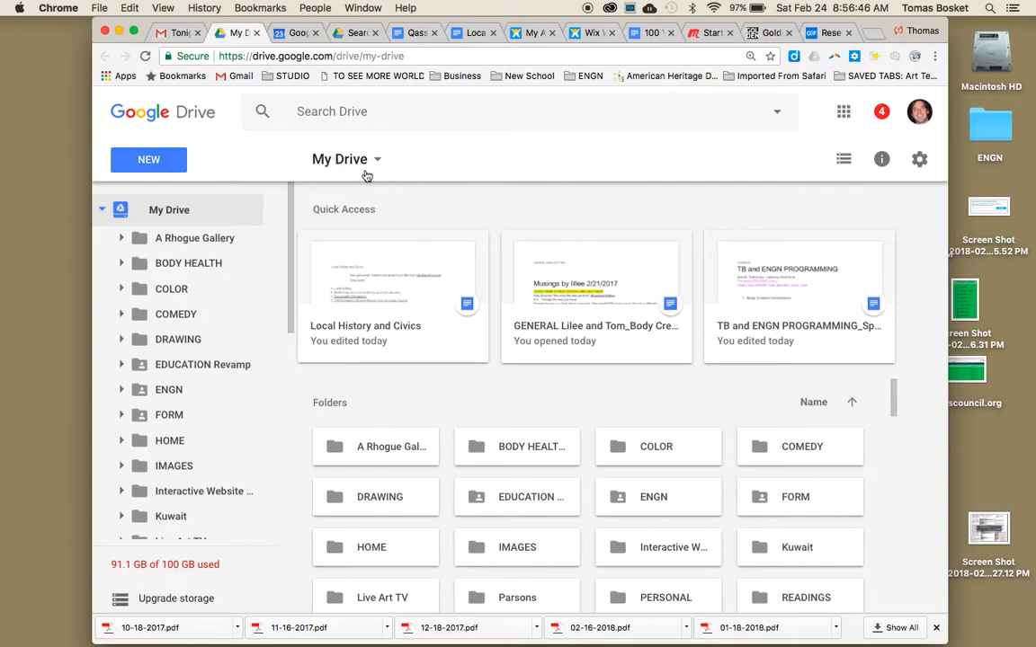
double_click(515, 455)
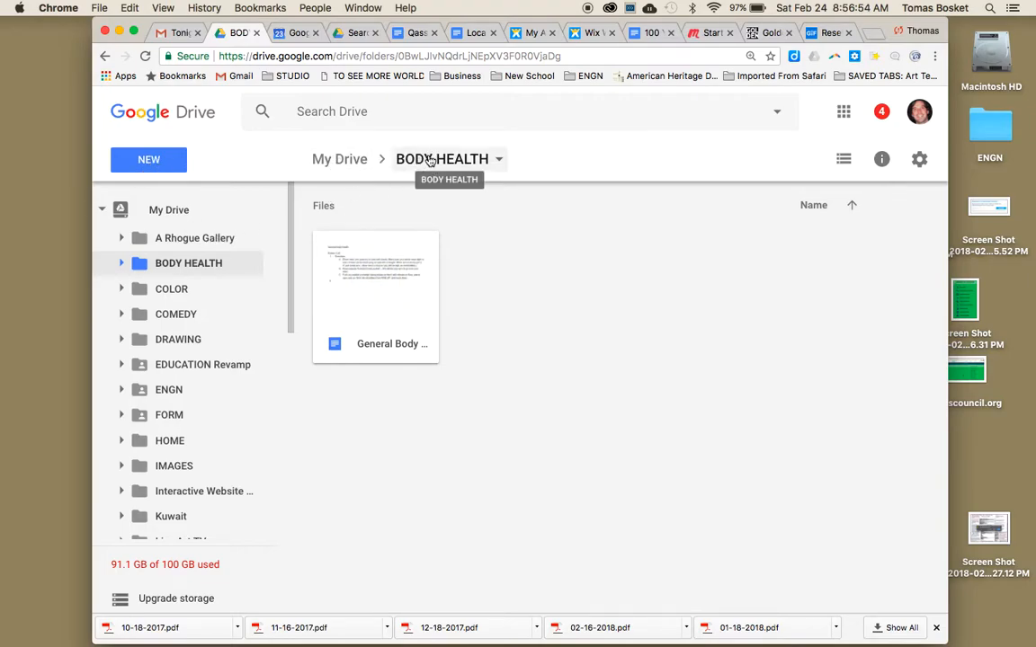
left_click(147, 154)
left_click(173, 199)
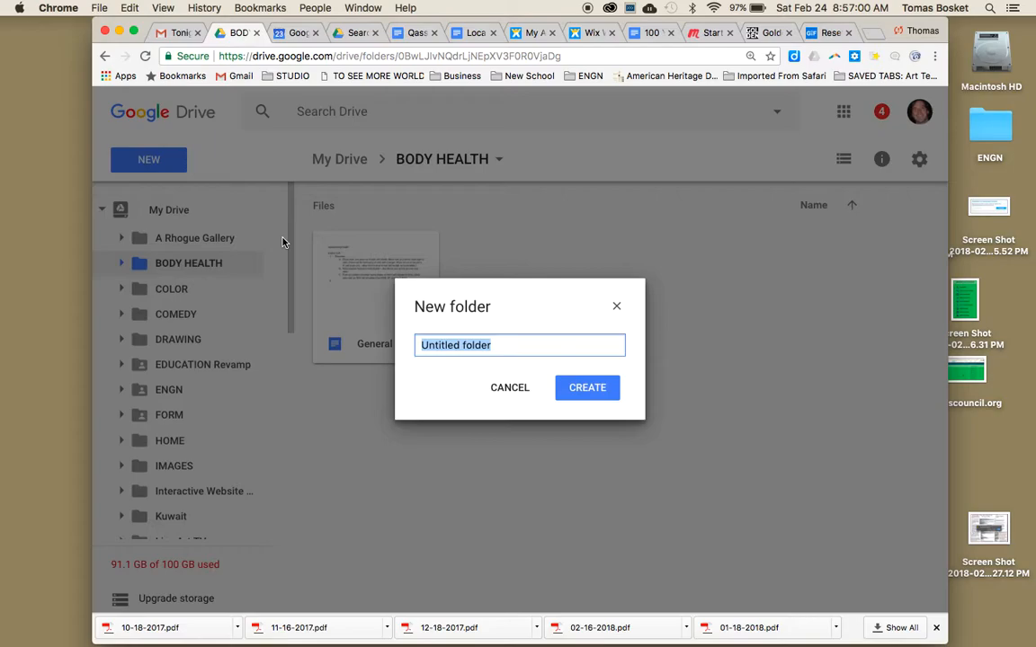
type("TEST")
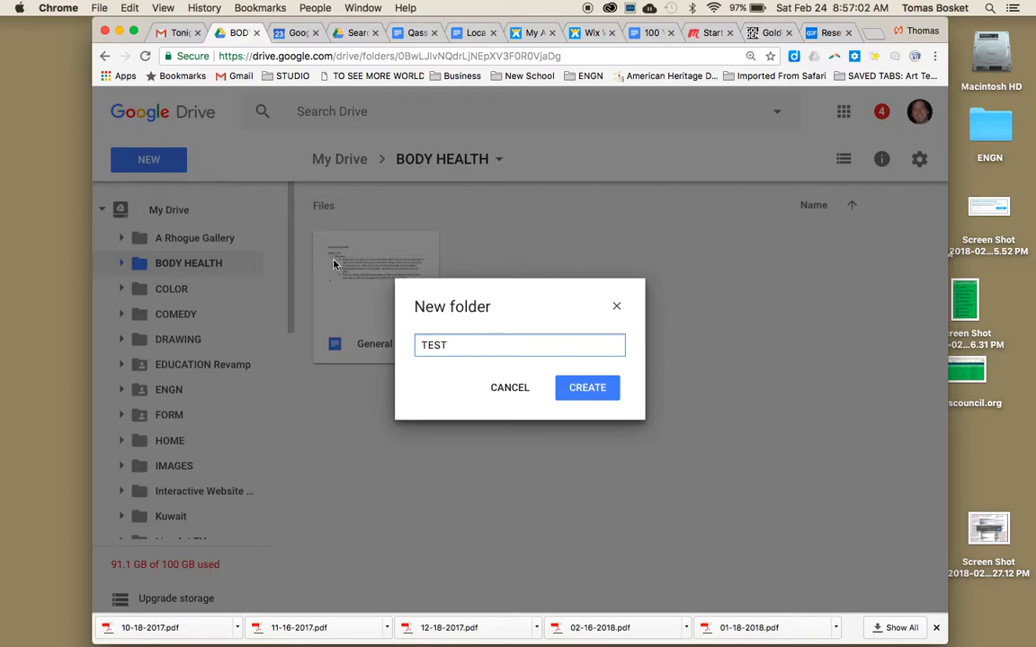
left_click(580, 386)
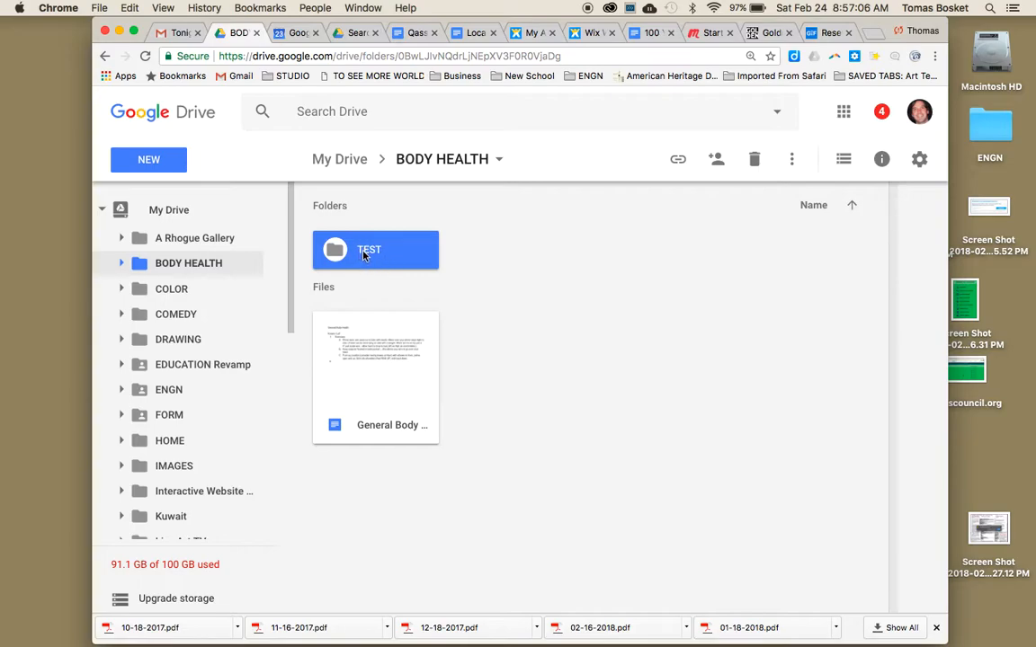
double_click(350, 256)
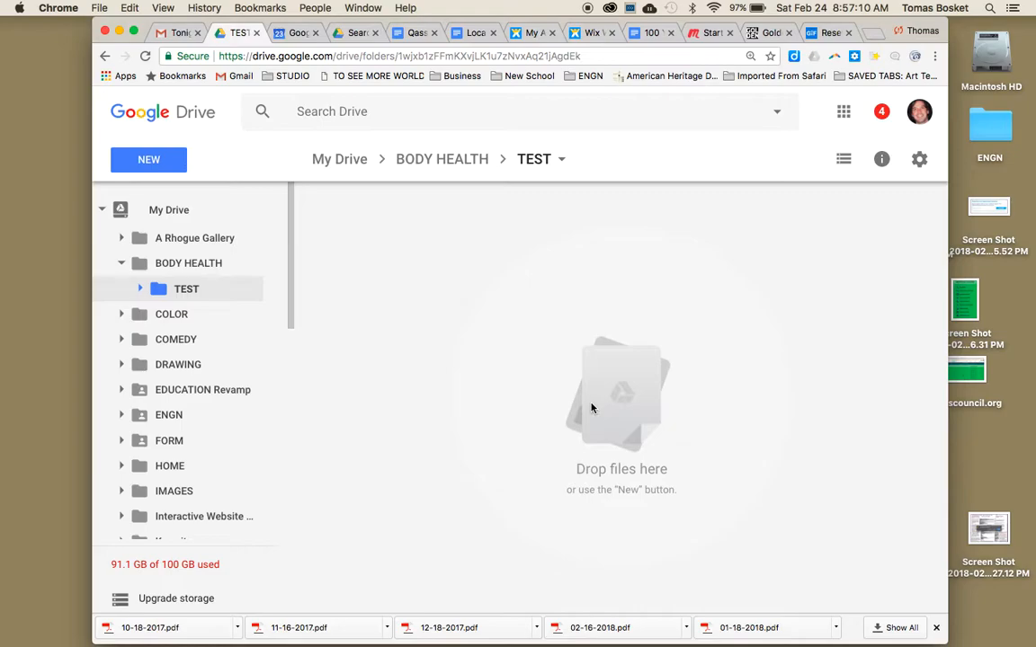
Upload the lvartscouncil.org image from the desktop to the TEST folder and remove it again
left_click_drag(968, 374, 707, 386)
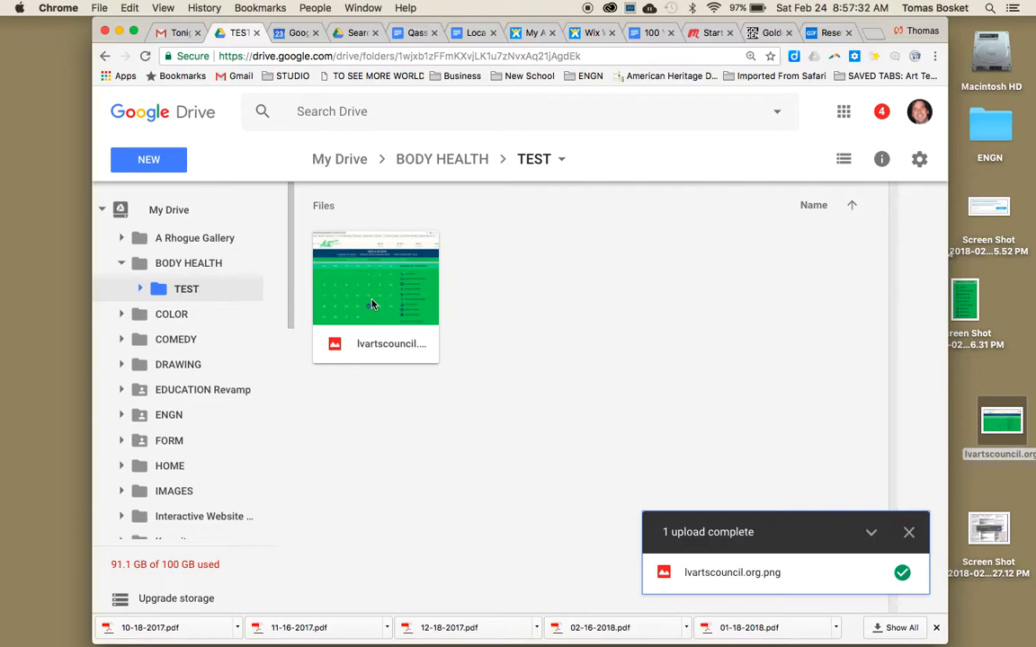
right_click(373, 304)
mouse_move(373, 304)
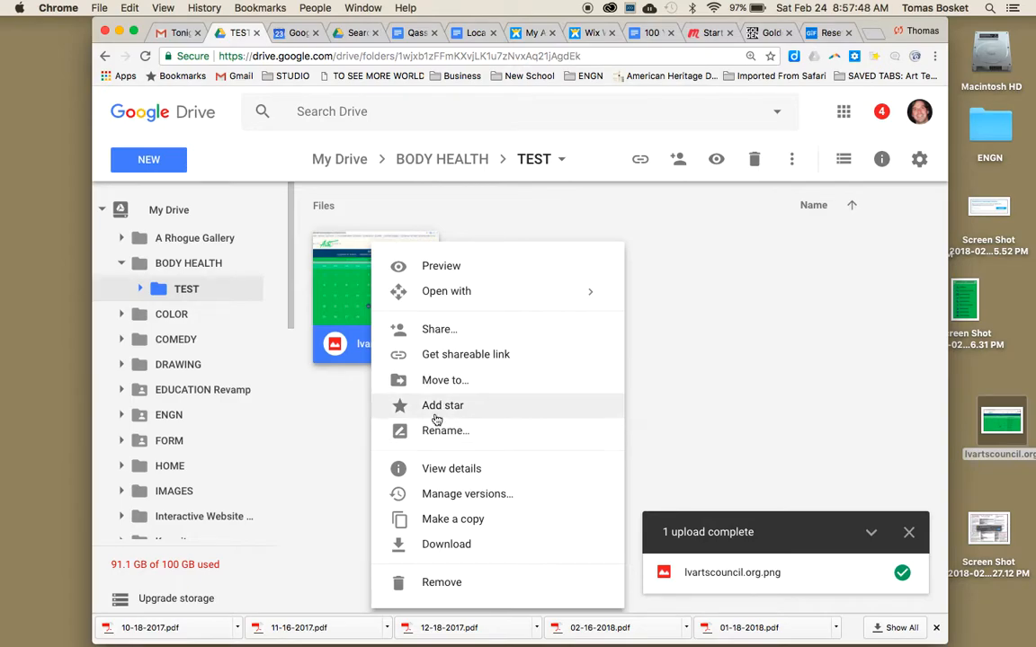
left_click(441, 582)
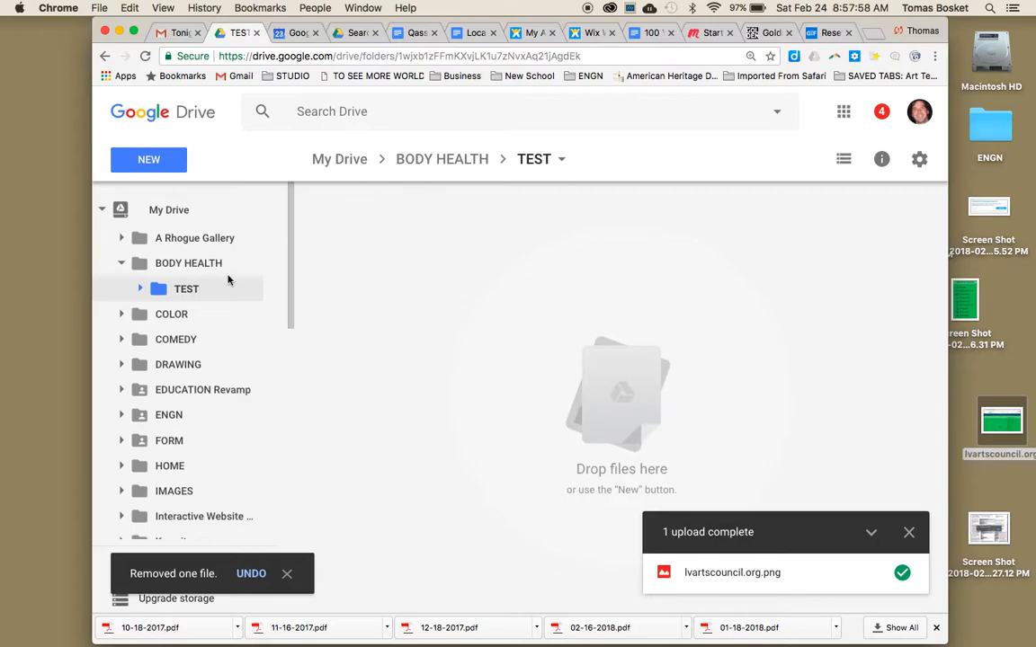
Create a blank Google Docs document in the TEST folder
left_click(151, 161)
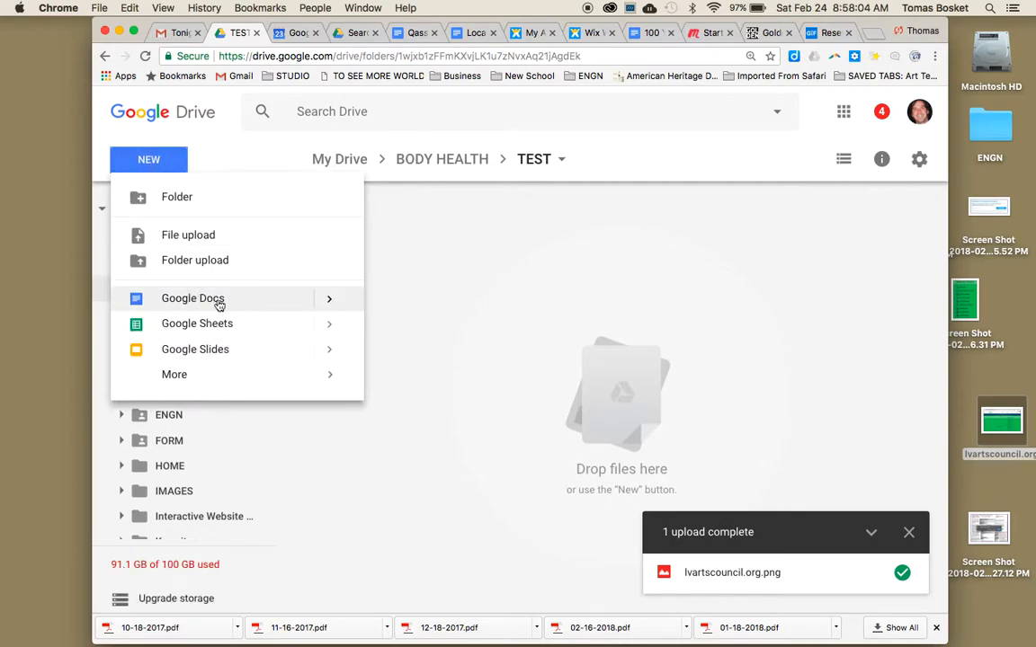
left_click(214, 302)
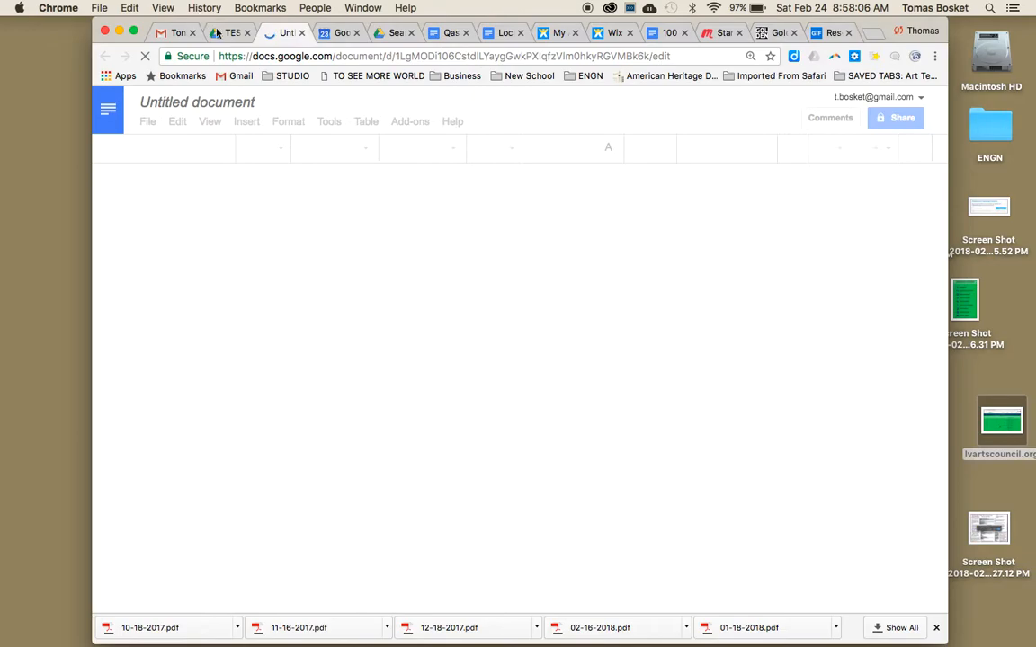
Return to the TEST folder in Drive and view the creation options for a new Google Docs document
left_click(227, 32)
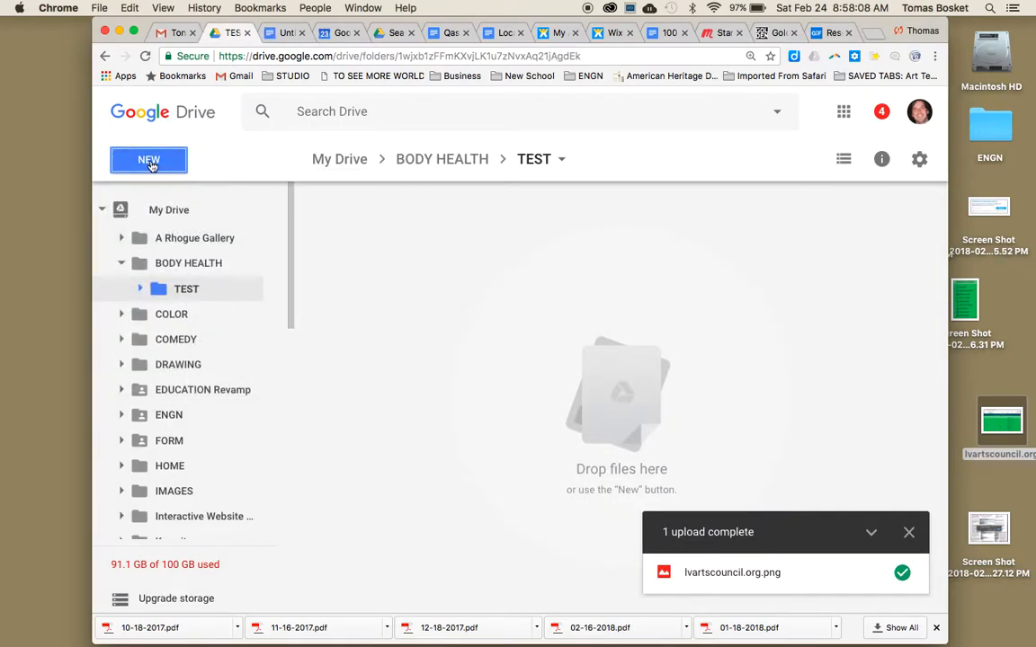
left_click(151, 165)
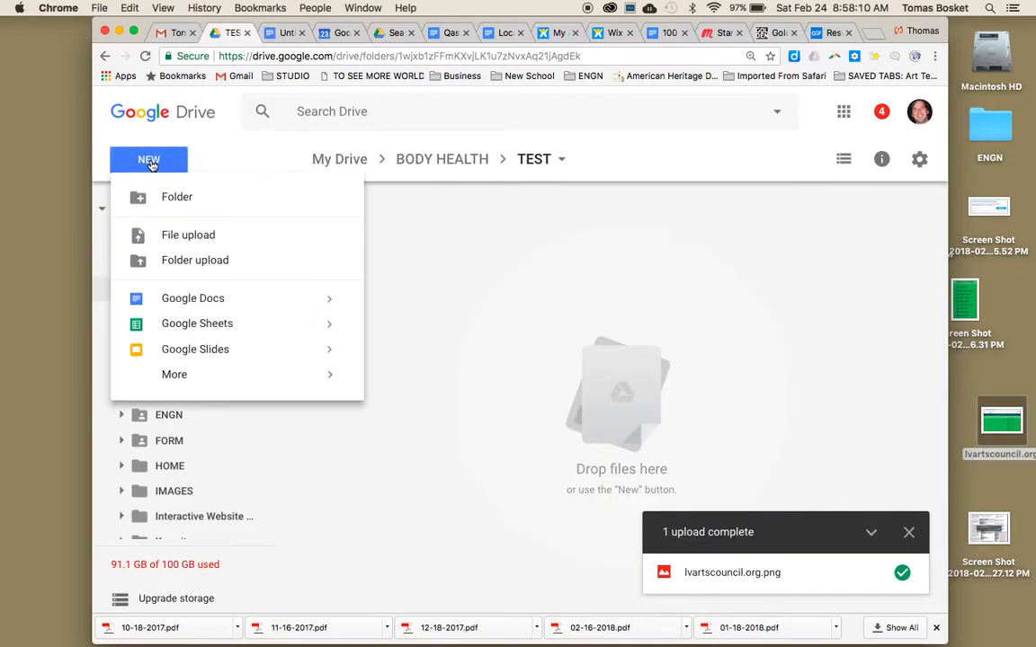
left_click(330, 300)
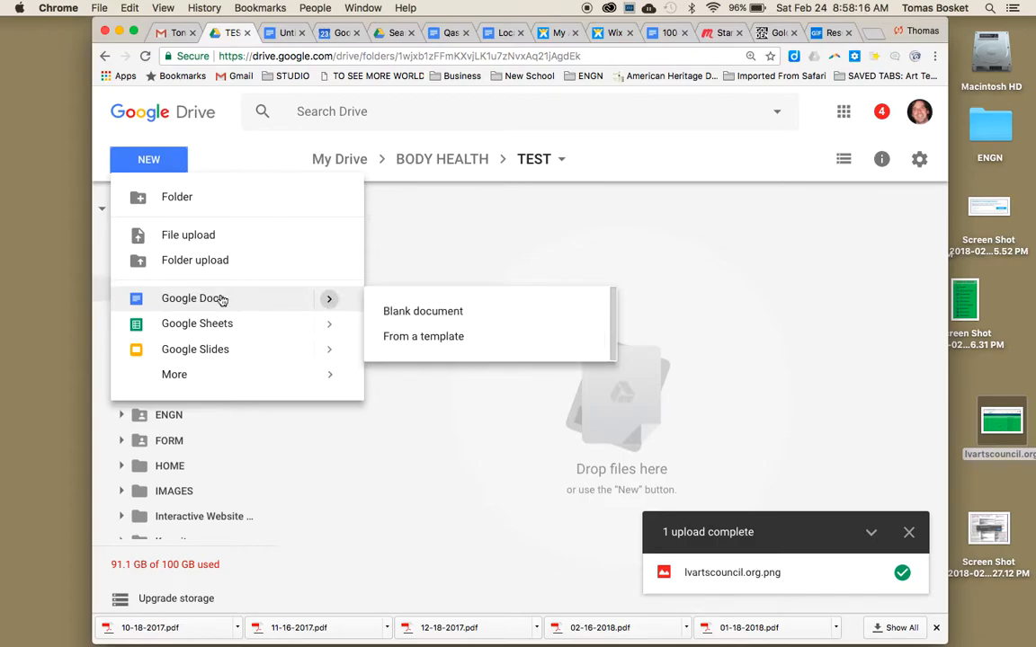
Write "Hello!" in the untitled document and title the document Hello
left_click(284, 33)
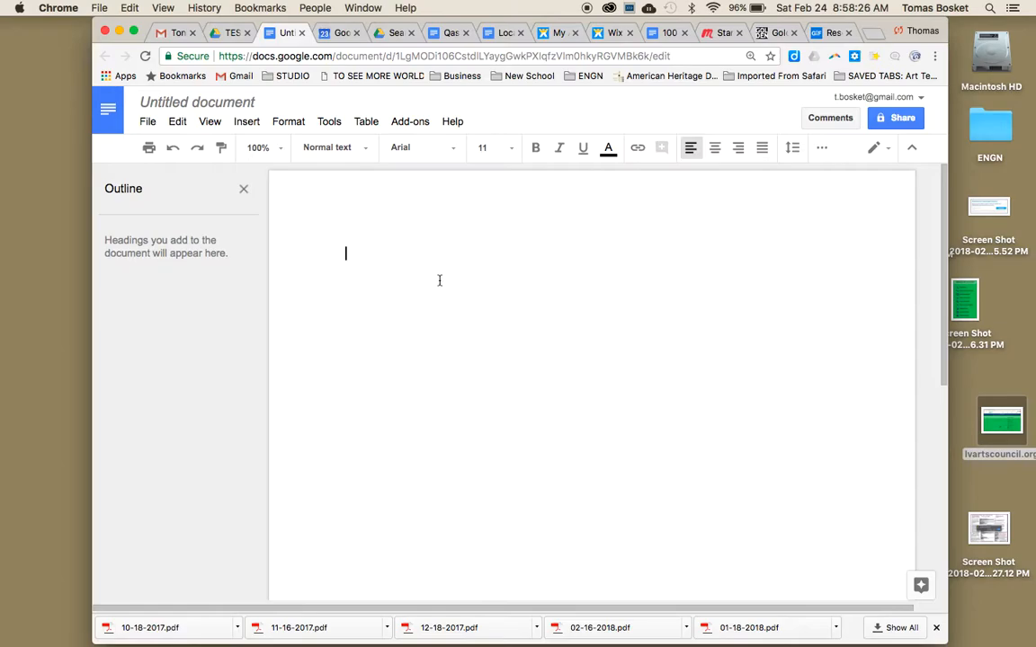
type("Hello!")
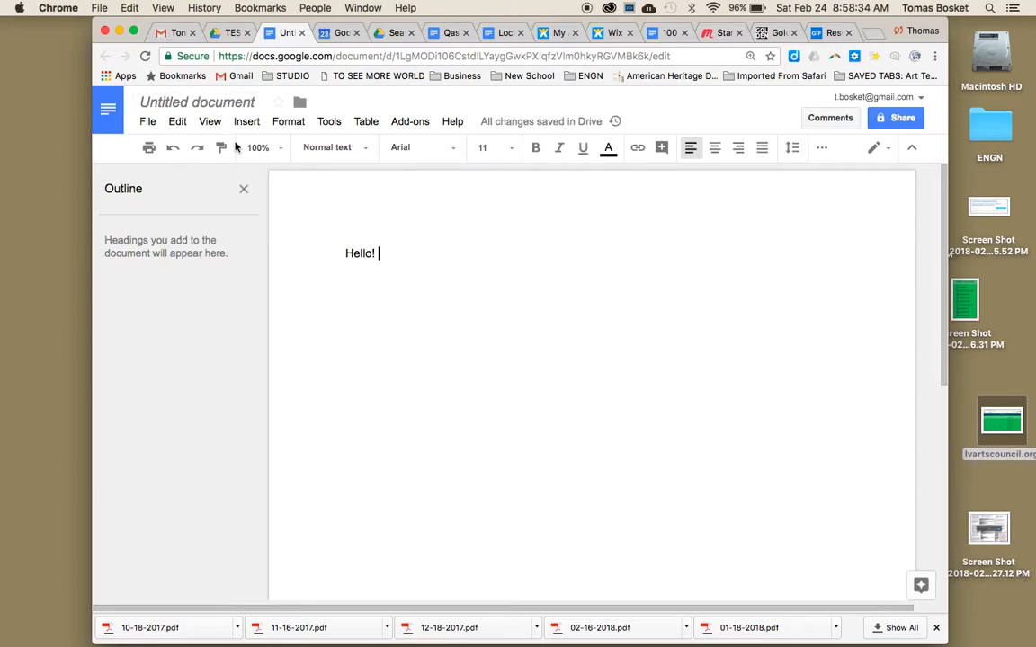
left_click(212, 102)
key("Return")
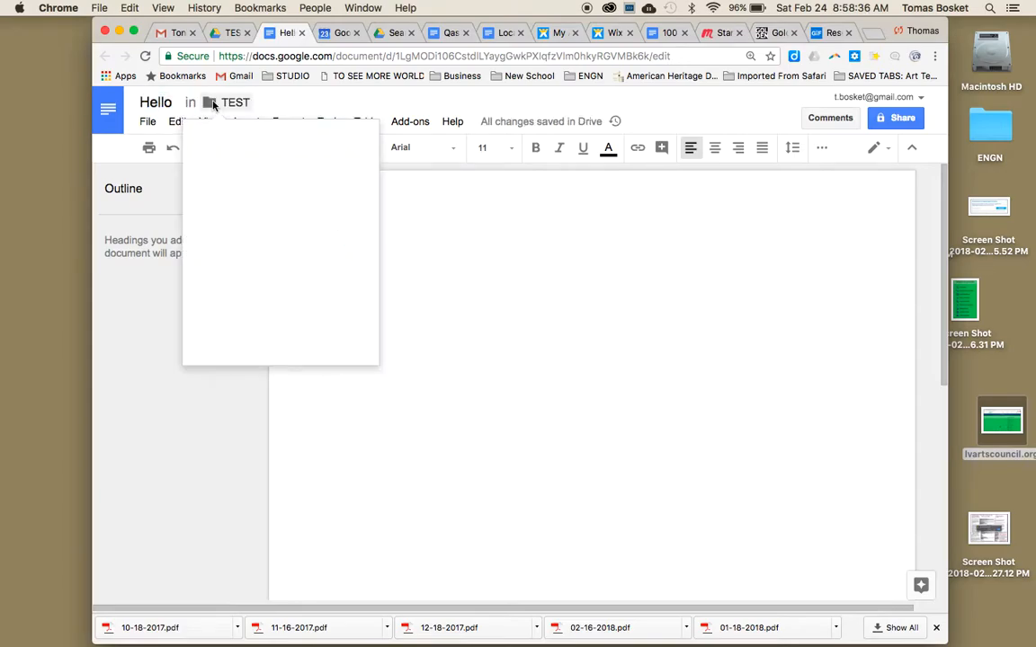
Check the folder location of the Hello document without moving it
left_click(159, 104)
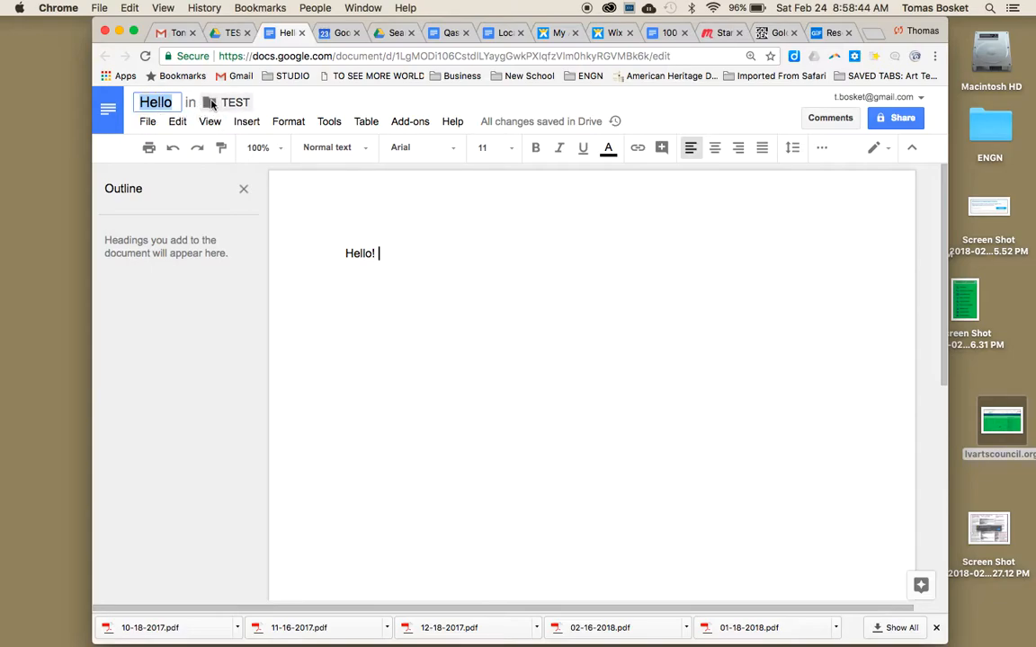
left_click(209, 103)
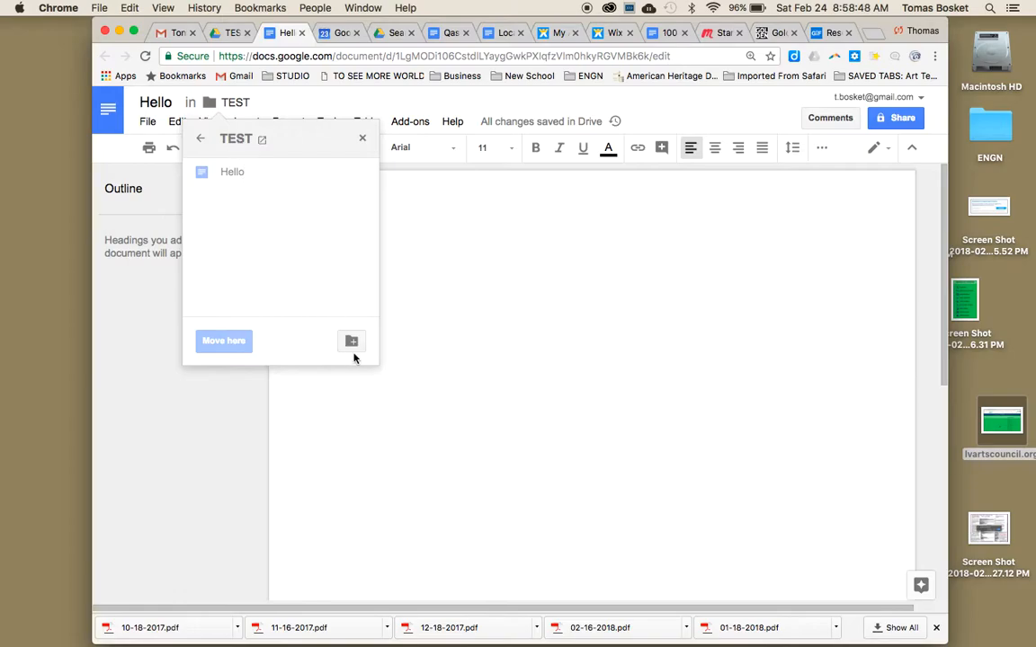
left_click(436, 313)
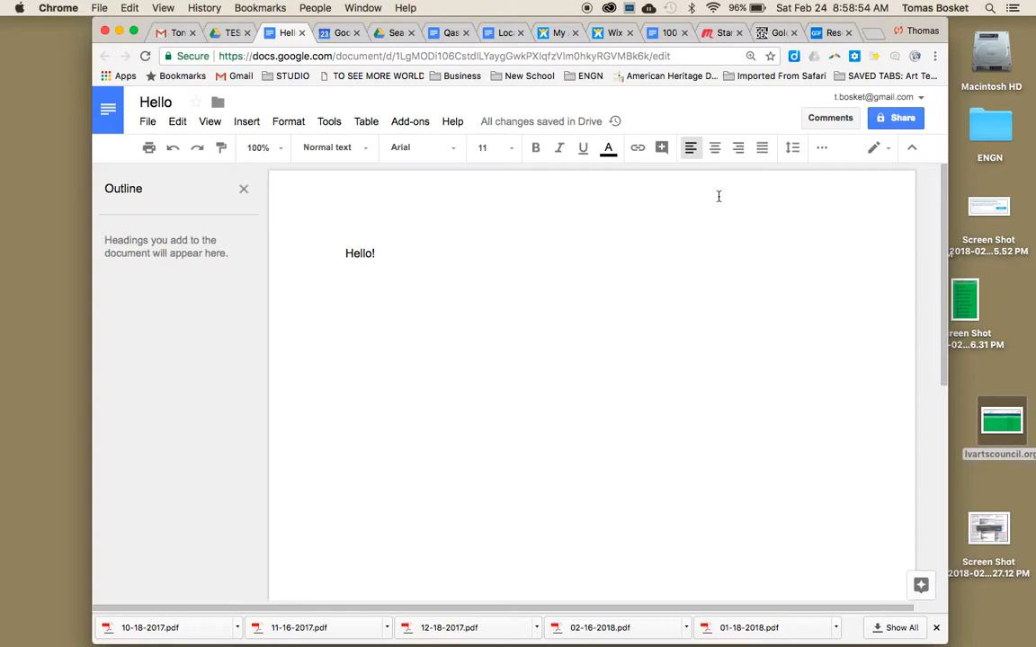
Insert the desktop screenshot whose name ends in 27.12 PM two lines below the "Hello!" text
key("Return")
key("Return")
left_click_drag(989, 528, 425, 362)
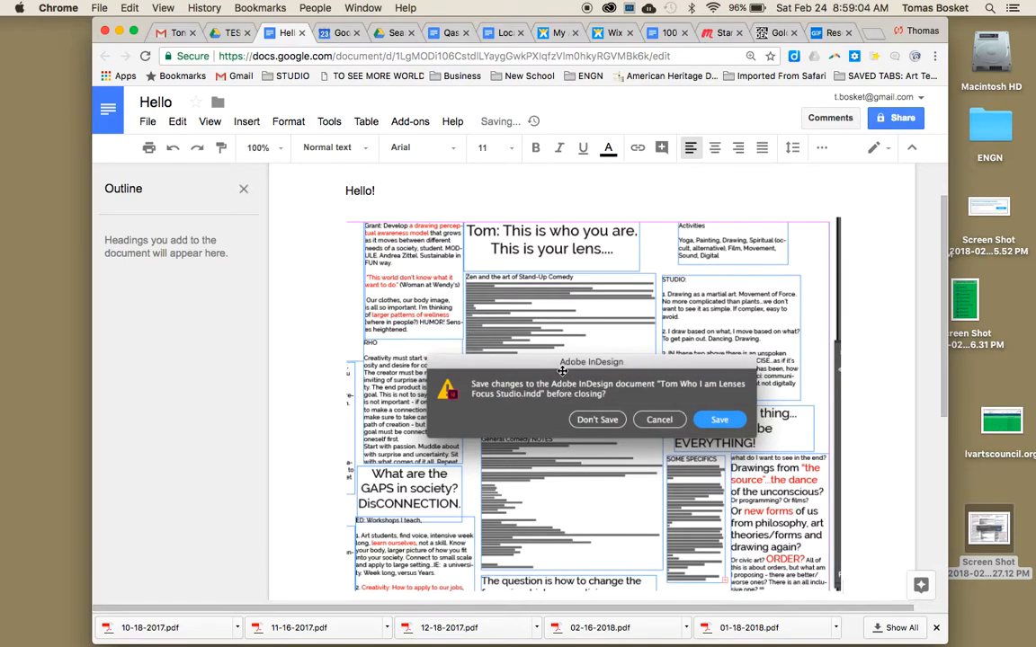
scroll(512, 351, "down", 3)
scroll(555, 363, "up", 5)
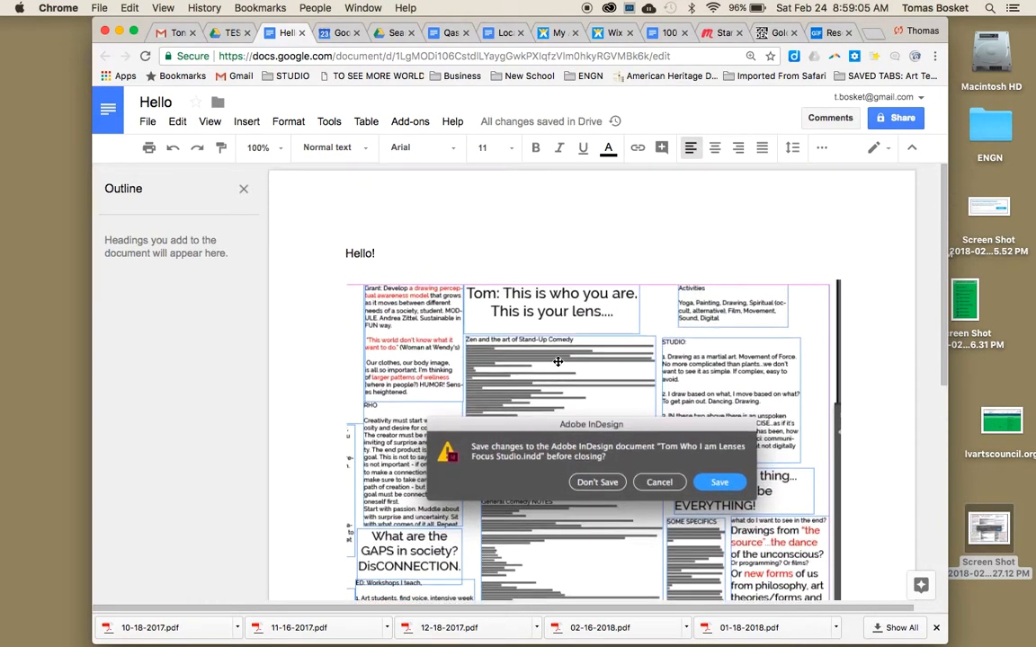
Scale the inserted screenshot down slightly, keeping its proportions and its in-line placement
left_click(457, 355)
scroll(765, 468, "down", 3)
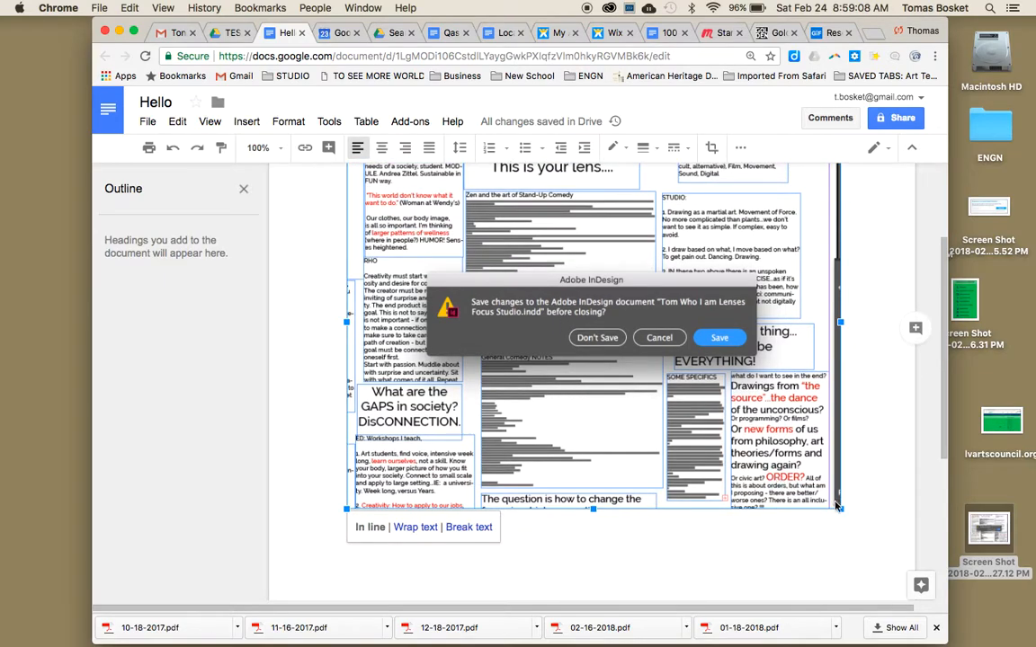
left_click_drag(840, 510, 778, 460)
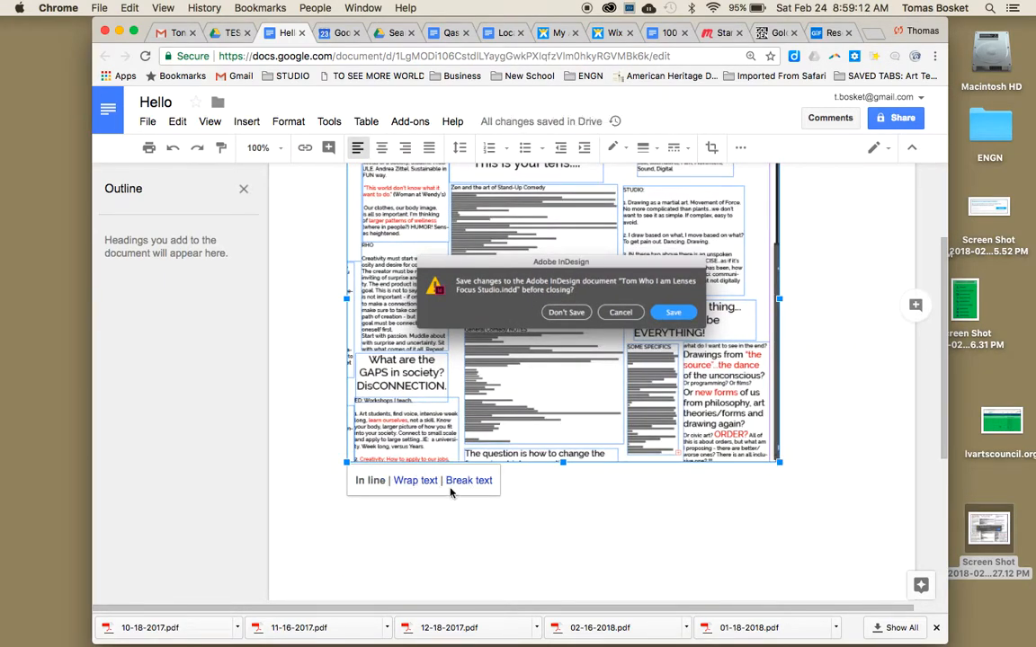
Add a new line below the inserted screenshot
scroll(456, 494, "up", 2)
scroll(456, 493, "down", 1)
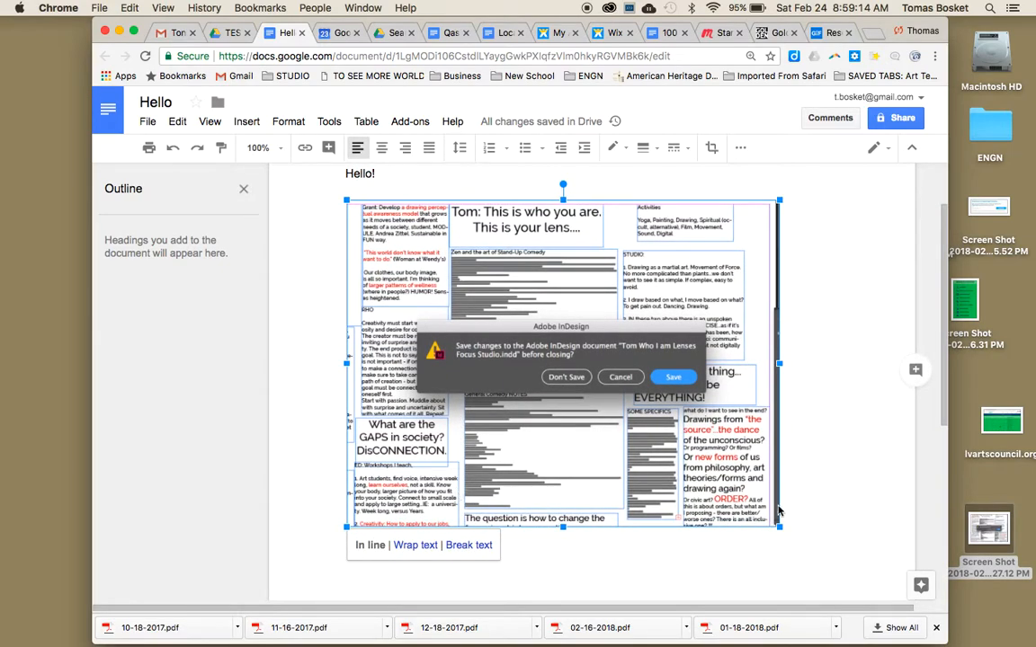
left_click(791, 513)
key("Return")
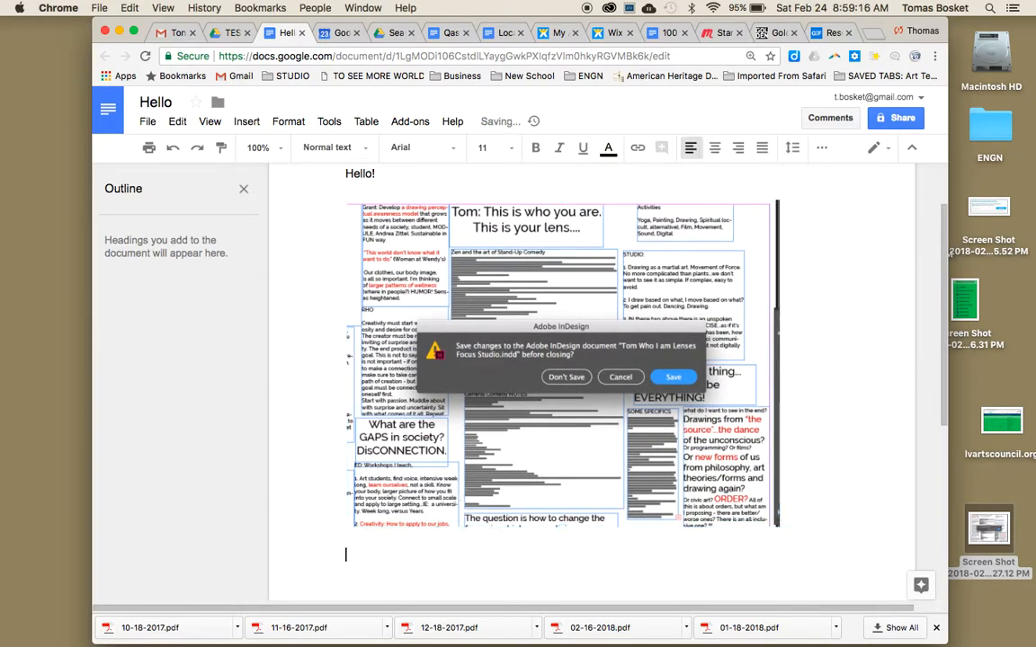
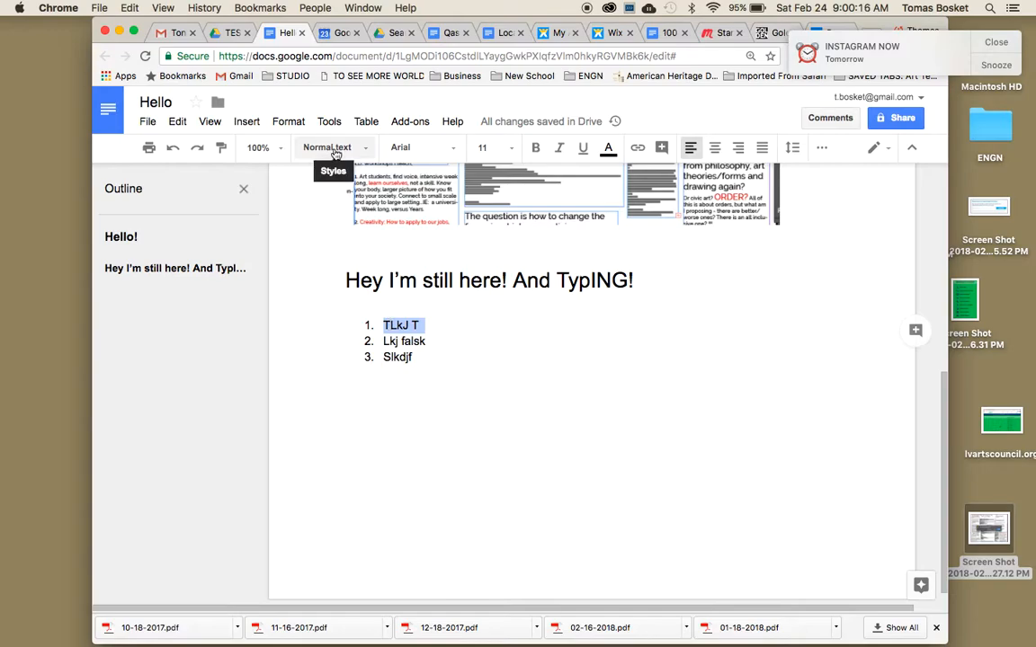
Apply the Heading 2 style to the first list item, "TLkJ T", and use the outline to jump to "Hello!" and back to that item
left_click(336, 151)
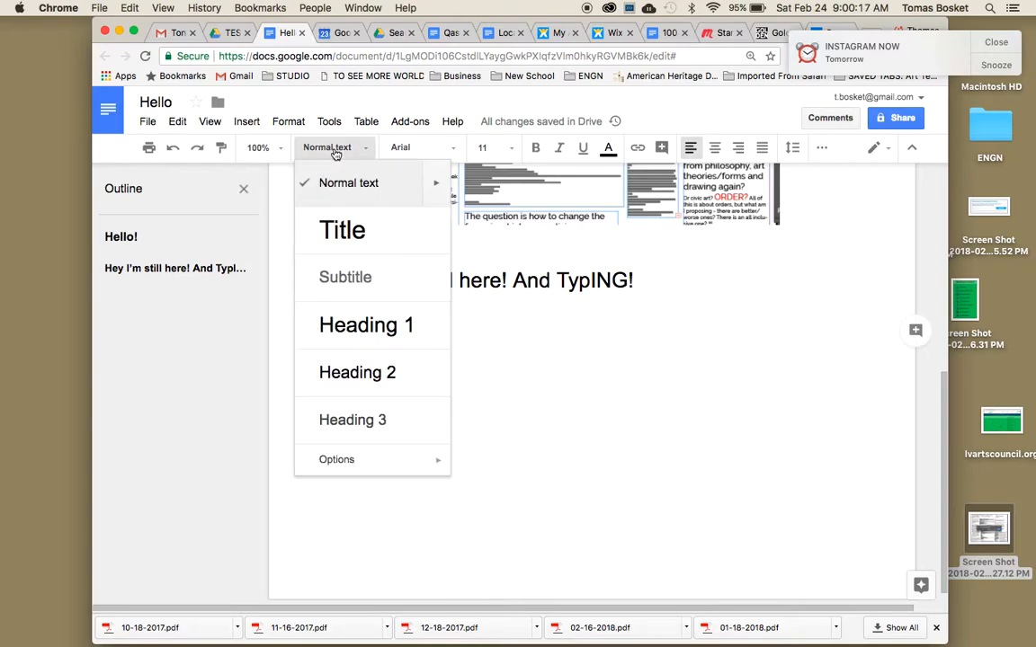
left_click(378, 373)
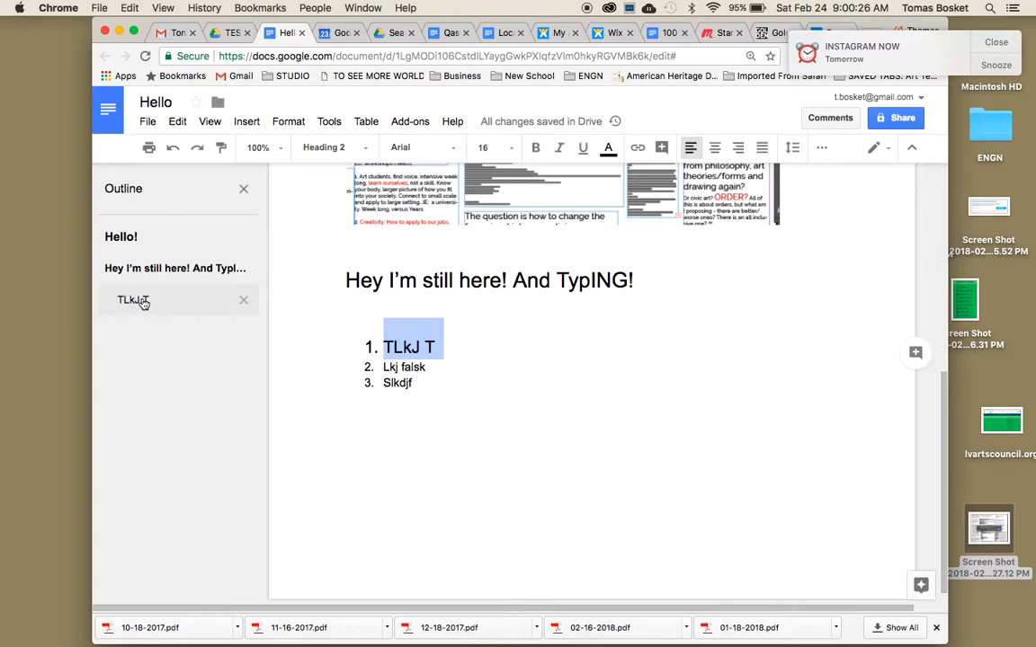
left_click(128, 240)
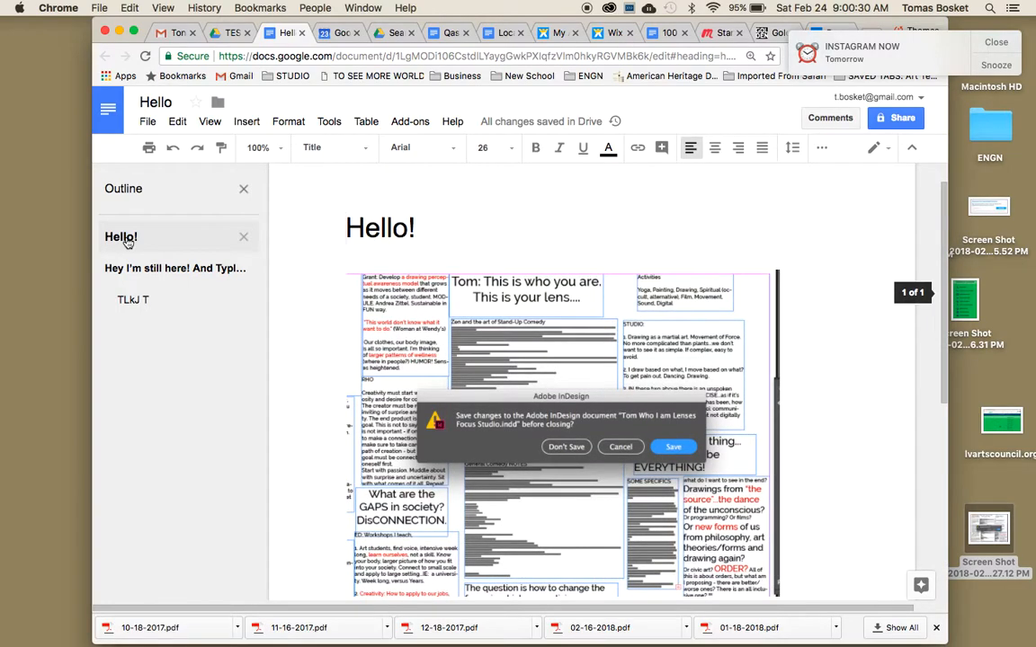
left_click(141, 301)
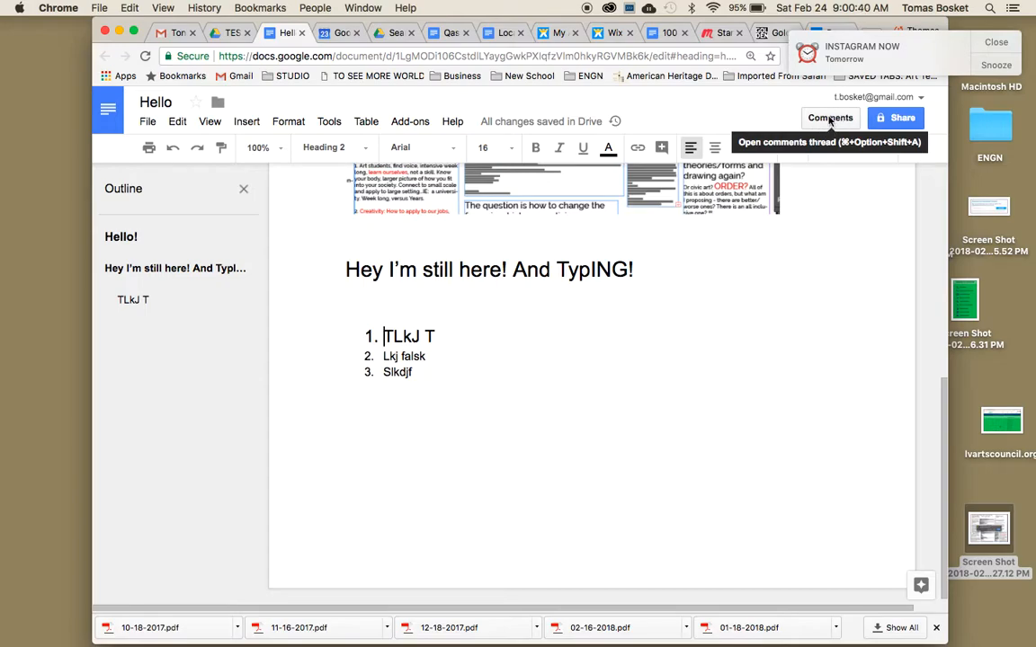
Dismiss the reminder notification and start a comment at the end of the first list item, "TLkJ T"
left_click(986, 45)
left_click(832, 120)
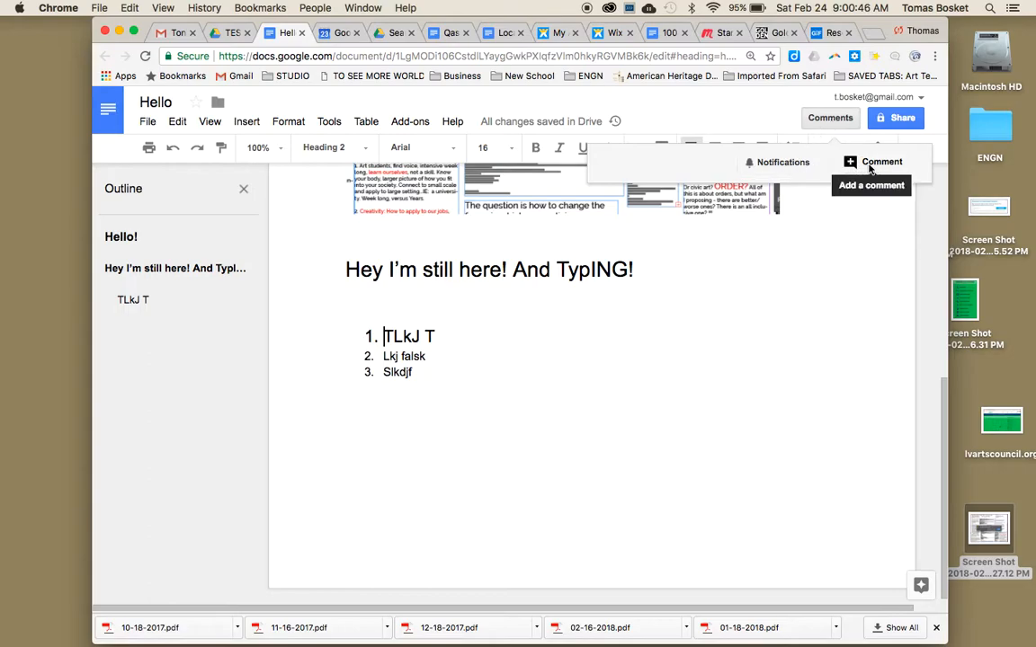
left_click(586, 336)
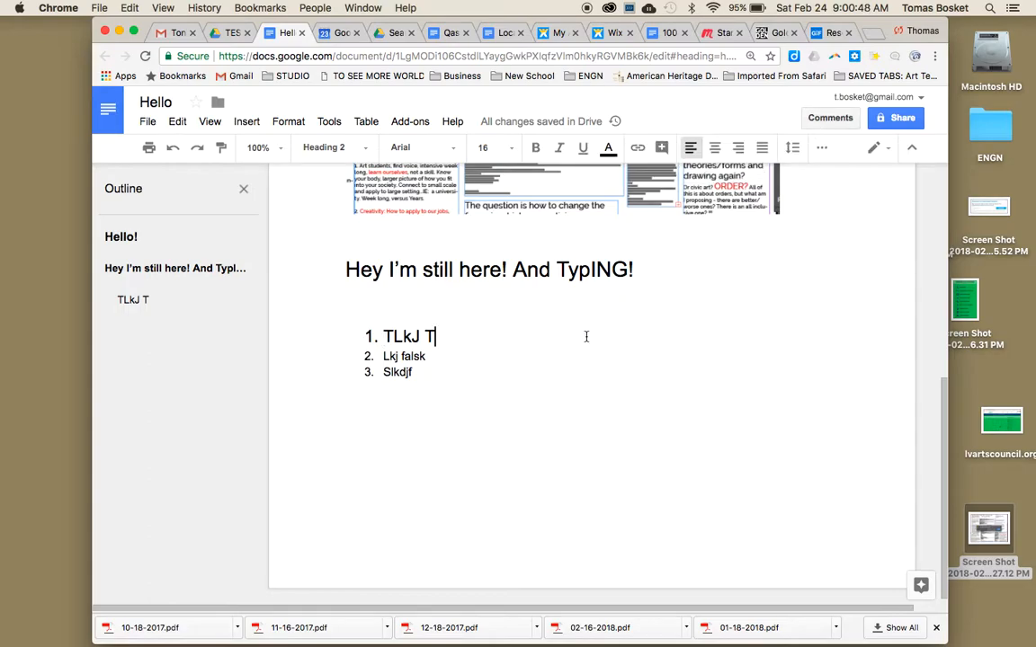
key("Down")
double_click(454, 334)
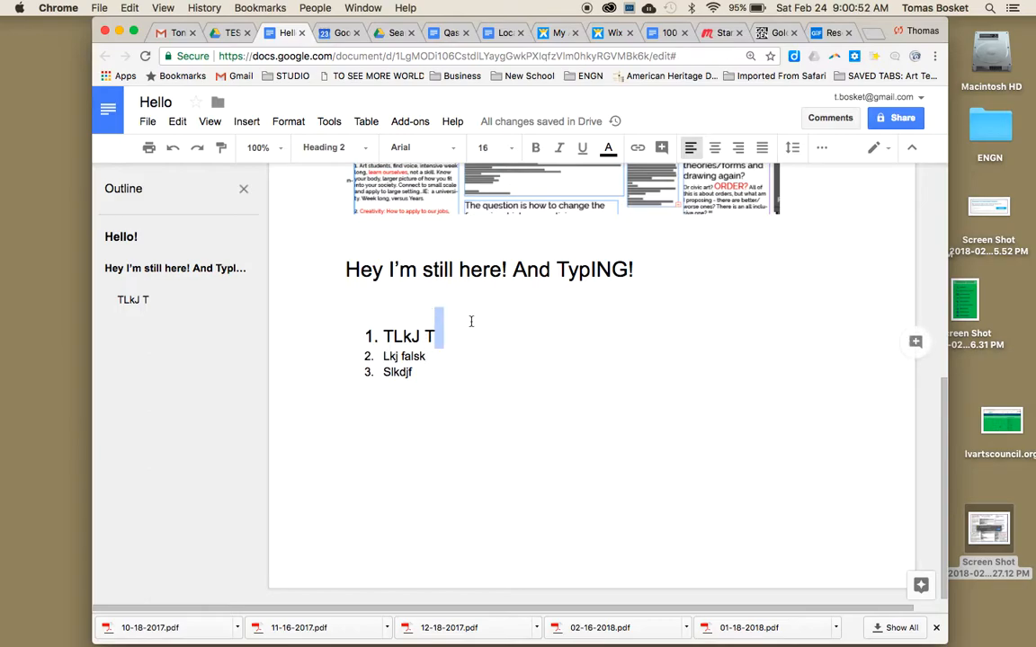
left_click(835, 121)
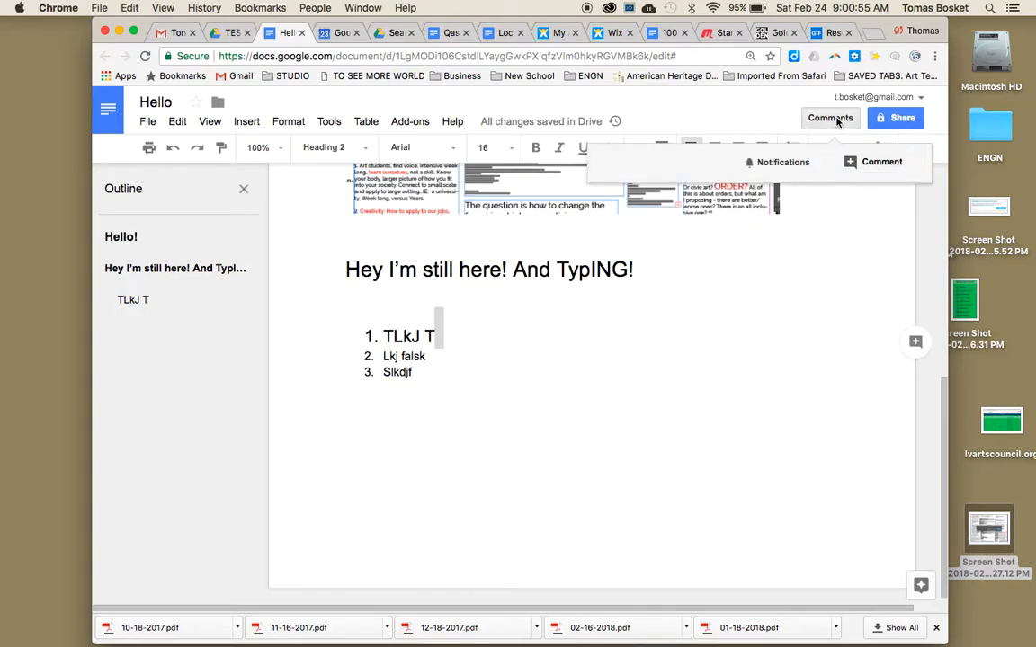
left_click(867, 162)
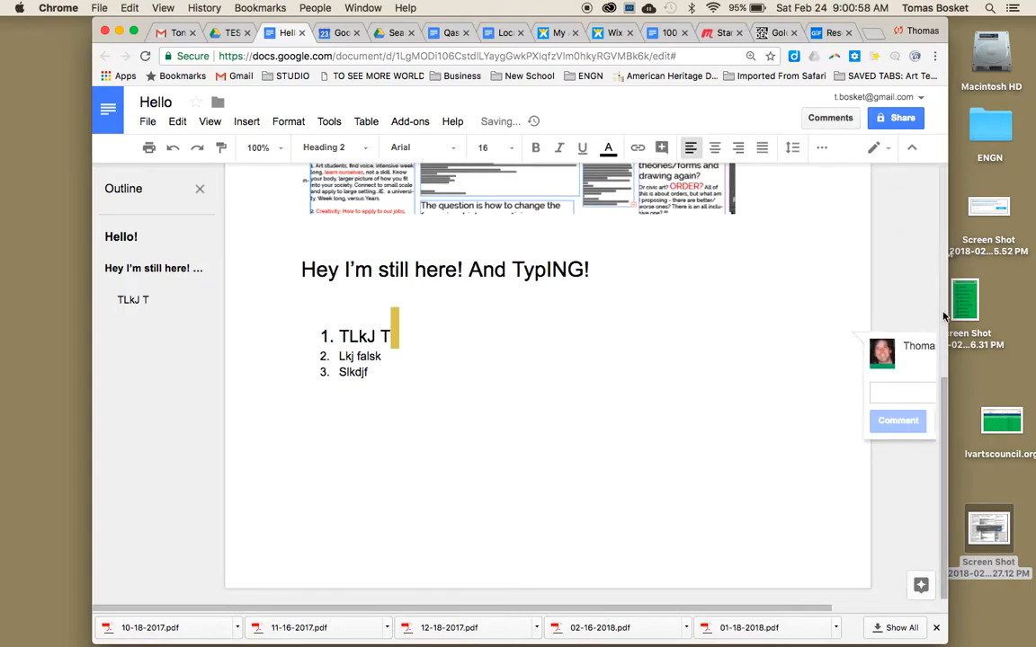
Reposition and widen the browser window to make room for the whole comment box
left_click_drag(949, 311, 1034, 311)
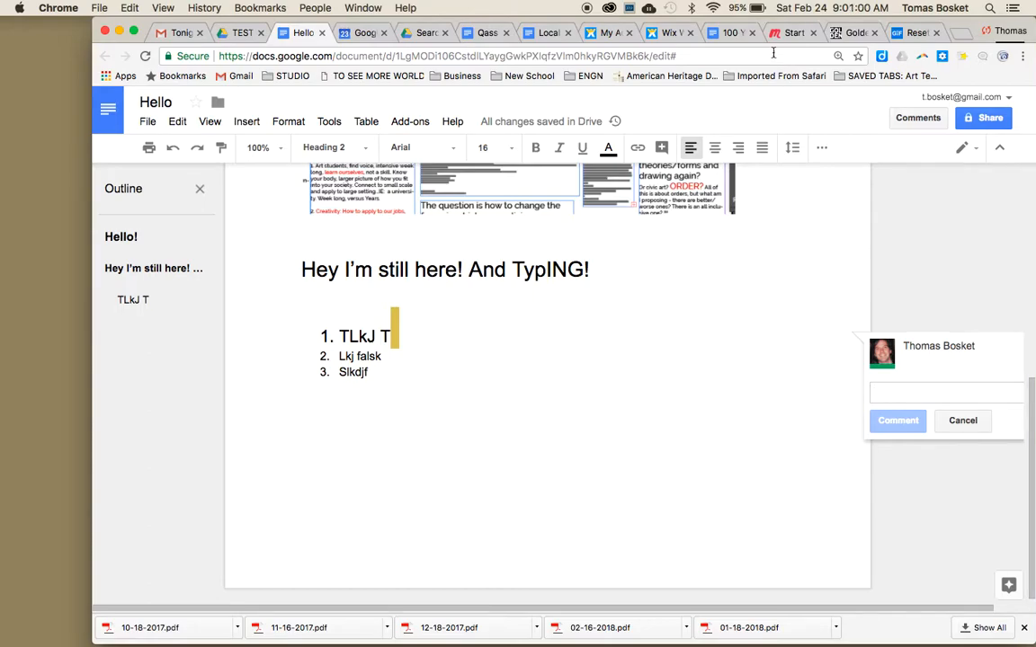
left_click_drag(773, 25, 700, 25)
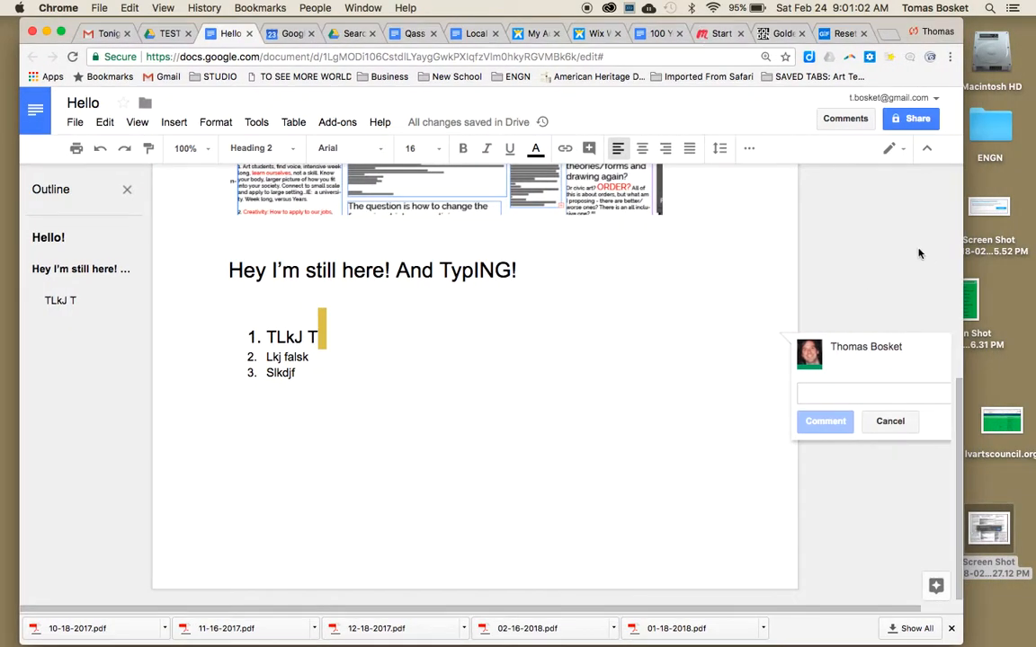
left_click_drag(961, 263, 1034, 263)
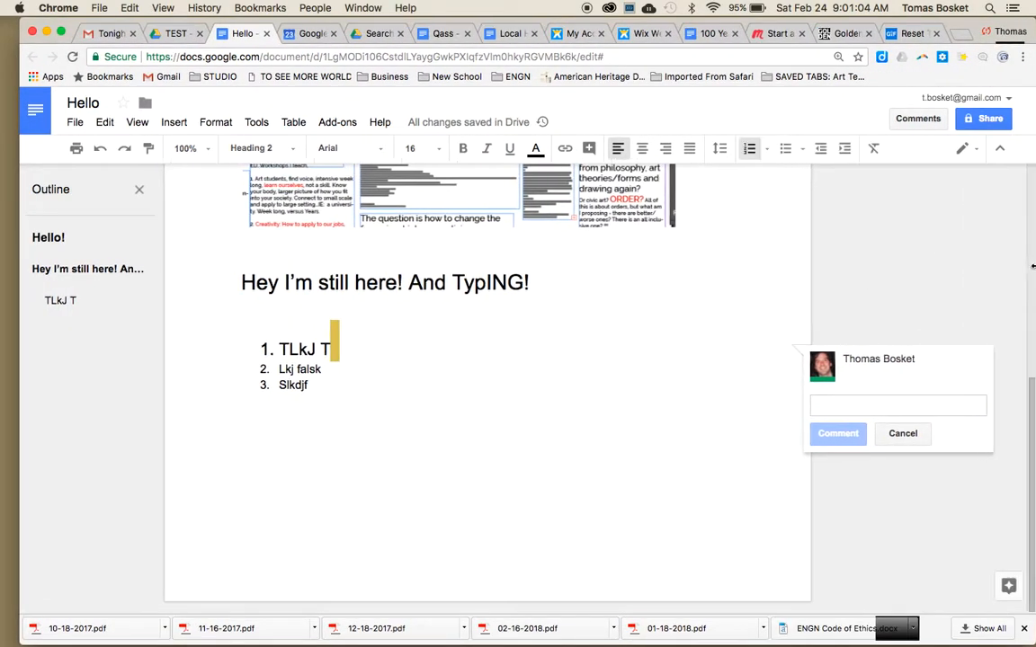
Post the comment "Hey is this ok? Do we need to add __ ?" on the first list item
type("Hey is this ok")
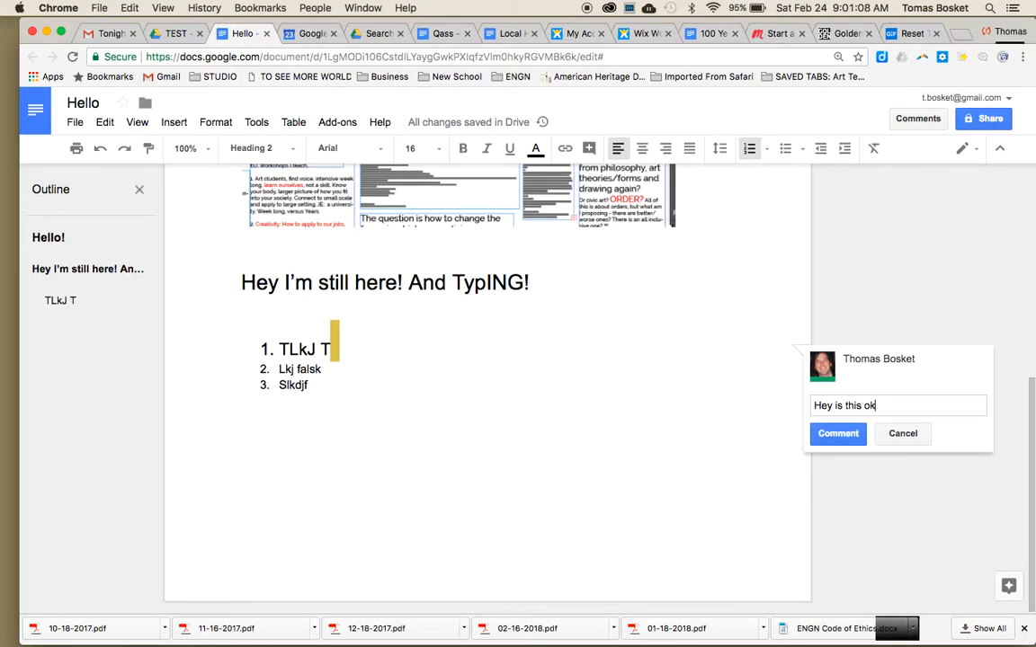
type("? Do we need to add ____ ?")
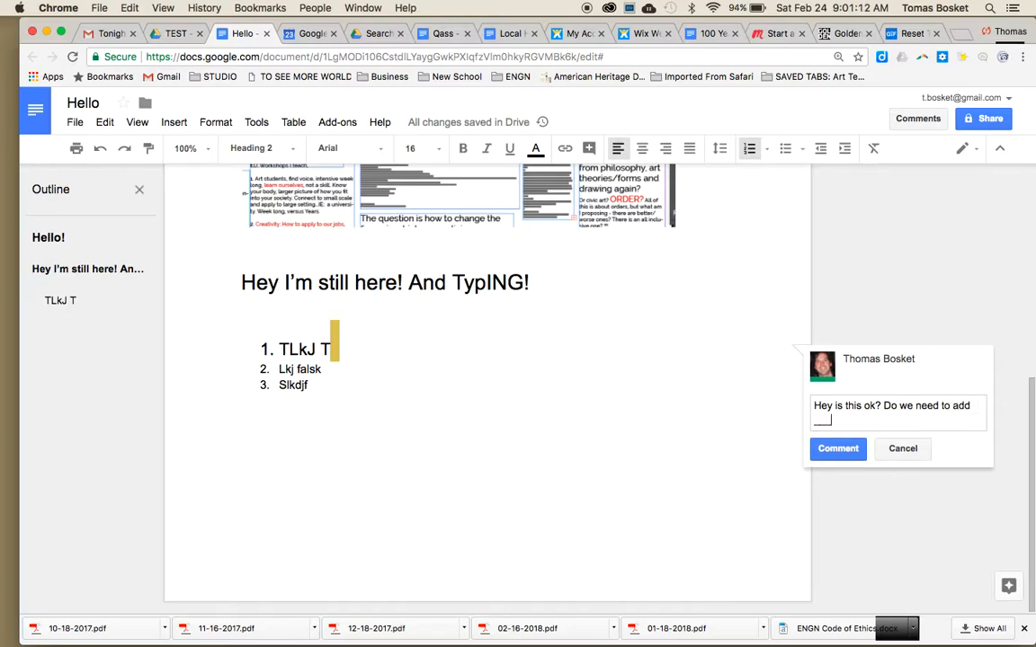
left_click(831, 450)
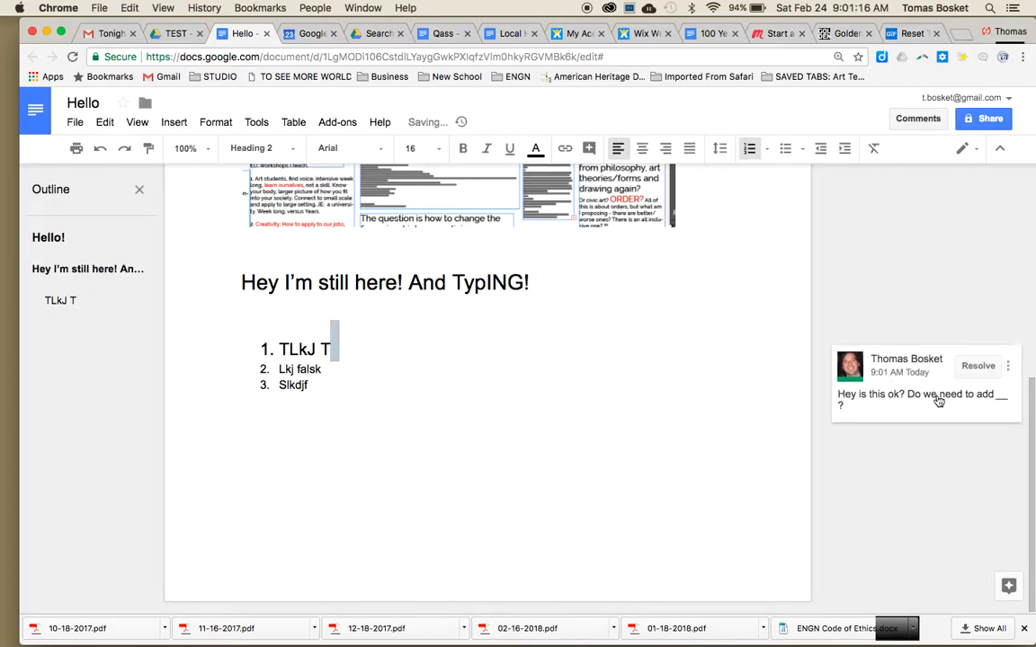
Check the posted comment's options and view its direct link without copying it
left_click(1007, 366)
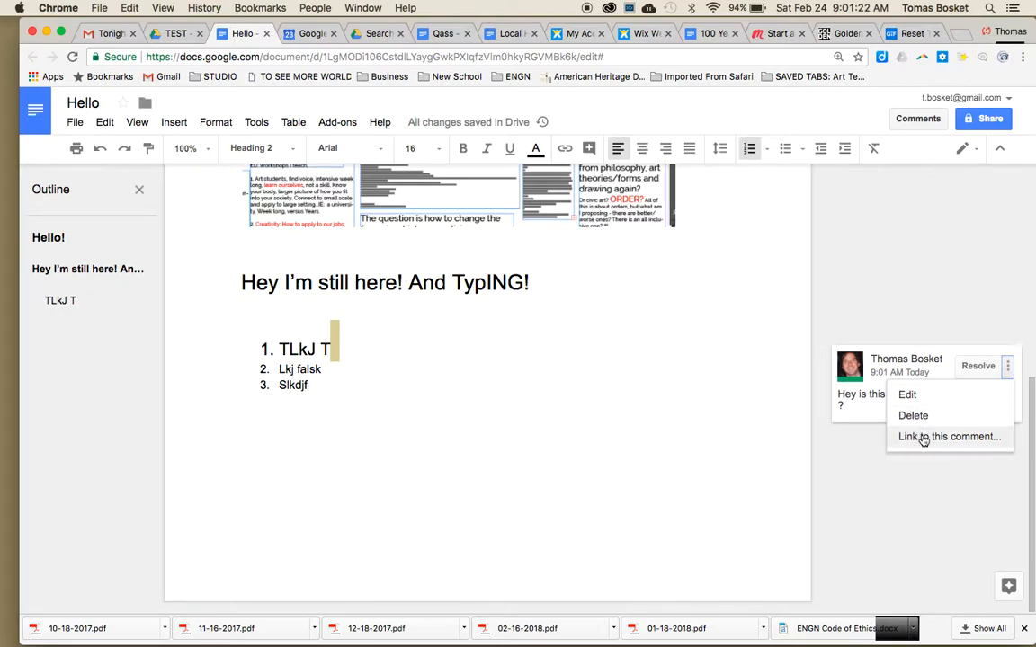
left_click(867, 486)
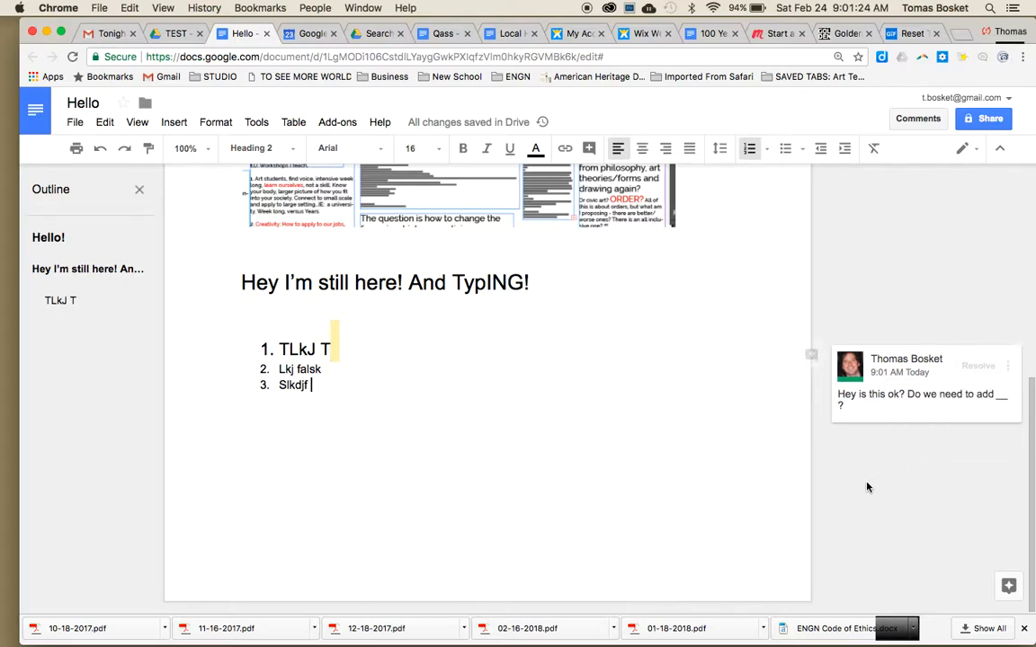
left_click(1008, 365)
left_click(944, 445)
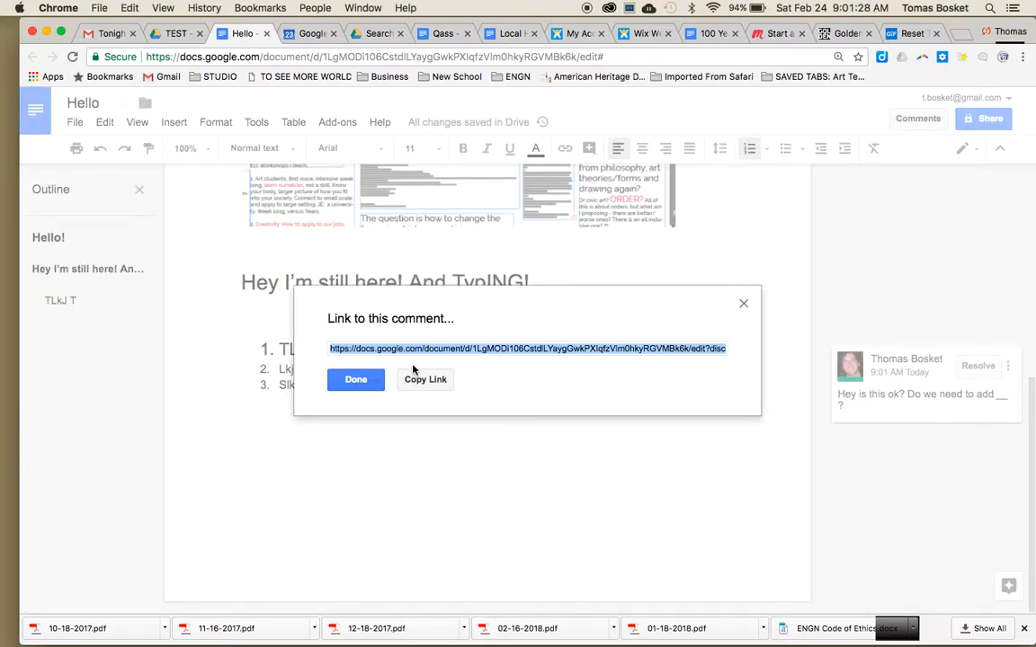
left_click(356, 379)
Turn on link sharing for the Hello document, giving anyone with the link "Can edit" access
scroll(407, 389, "up", 5)
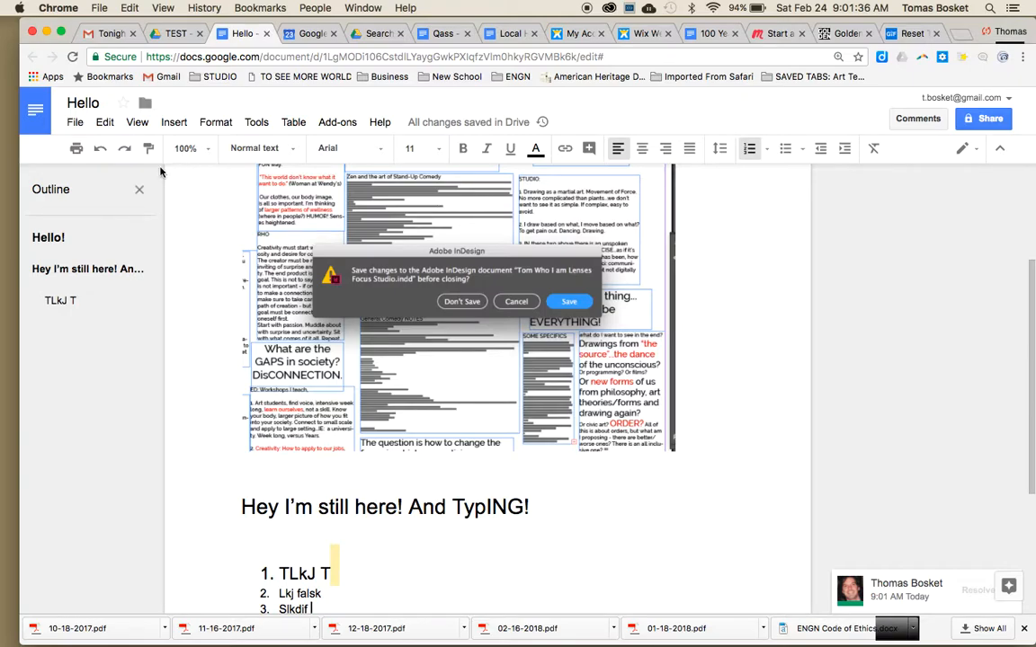
left_click(989, 119)
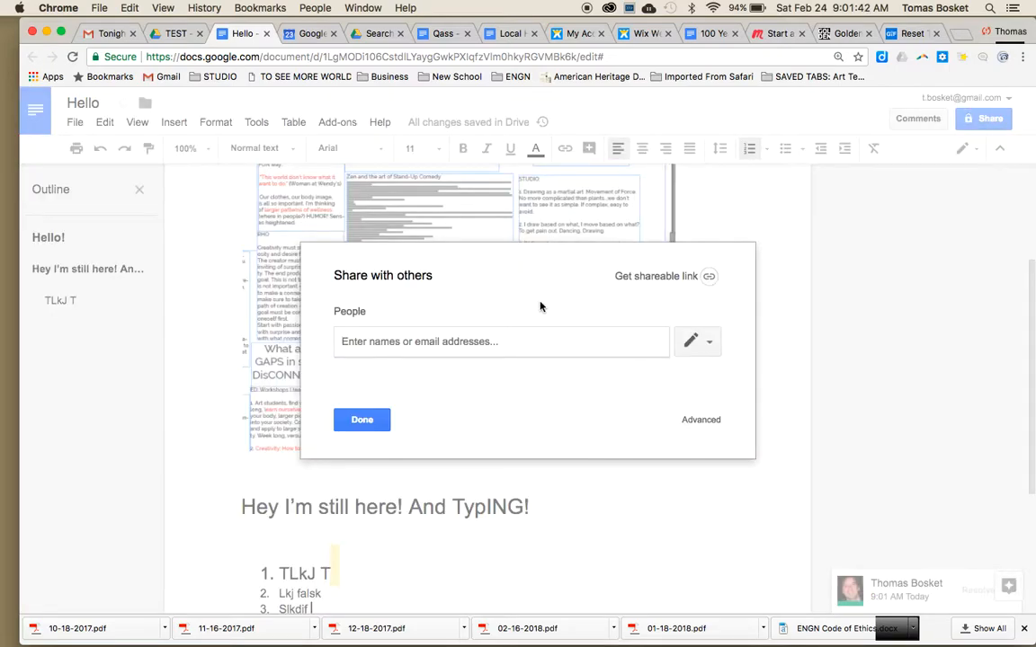
left_click(702, 423)
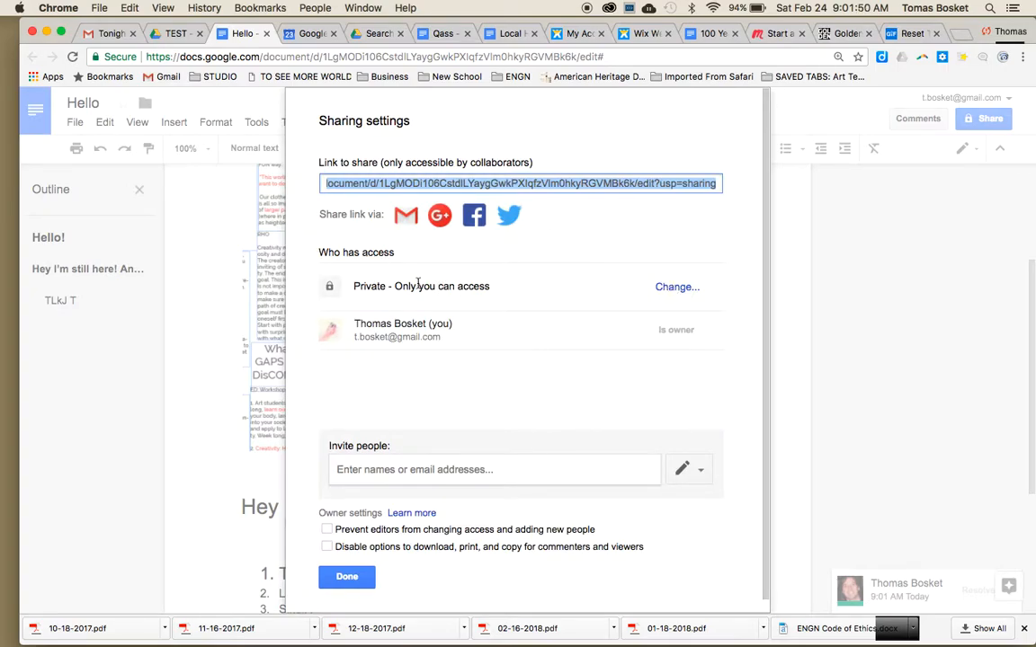
left_click(671, 289)
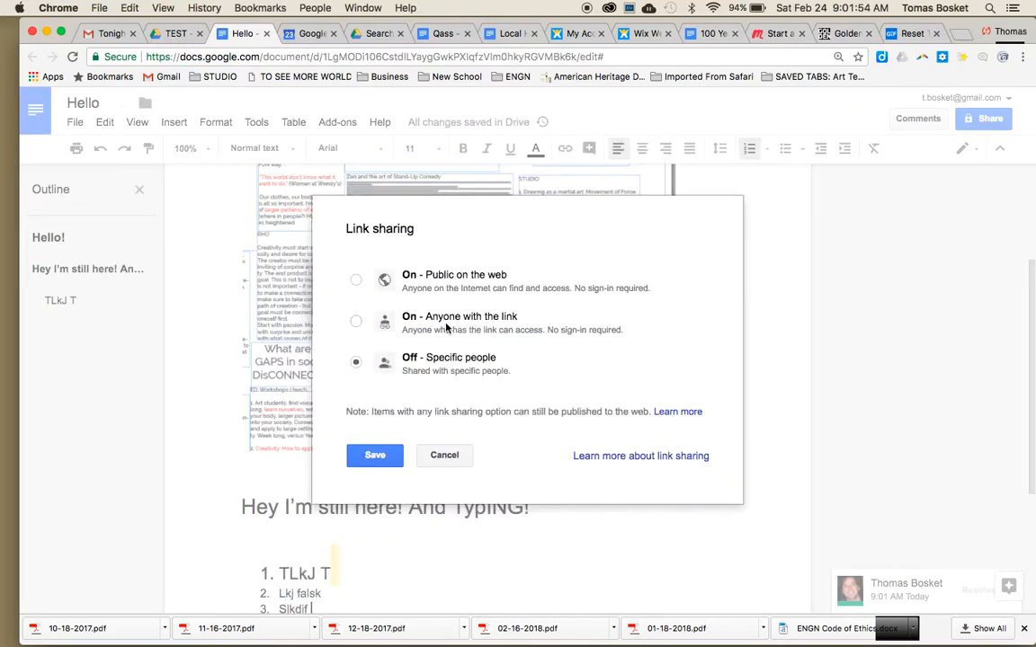
left_click(356, 321)
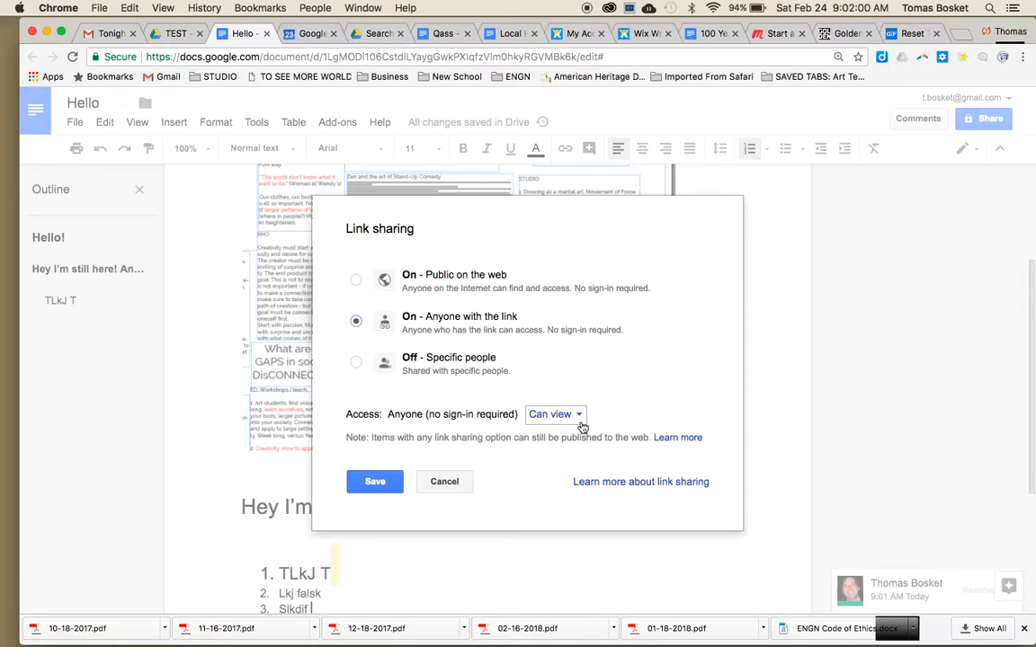
left_click(578, 420)
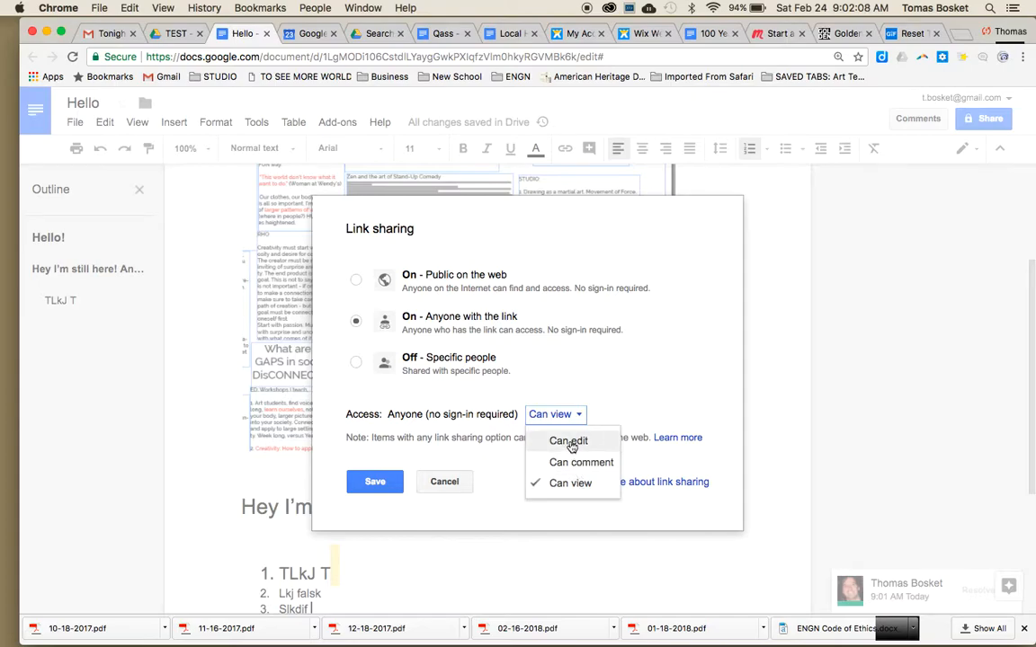
left_click(570, 442)
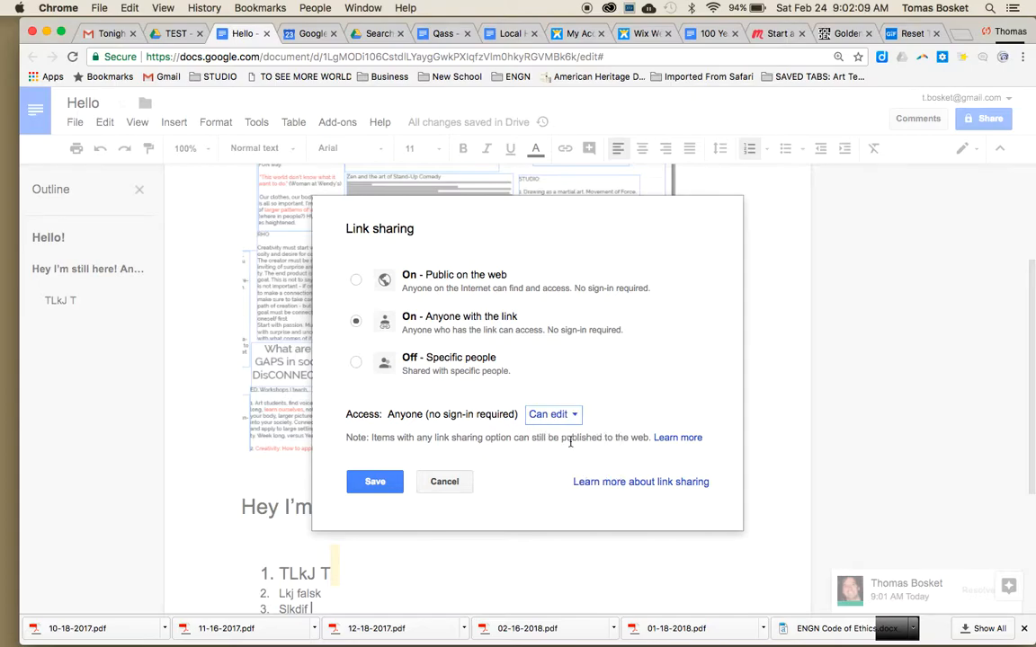
left_click(375, 482)
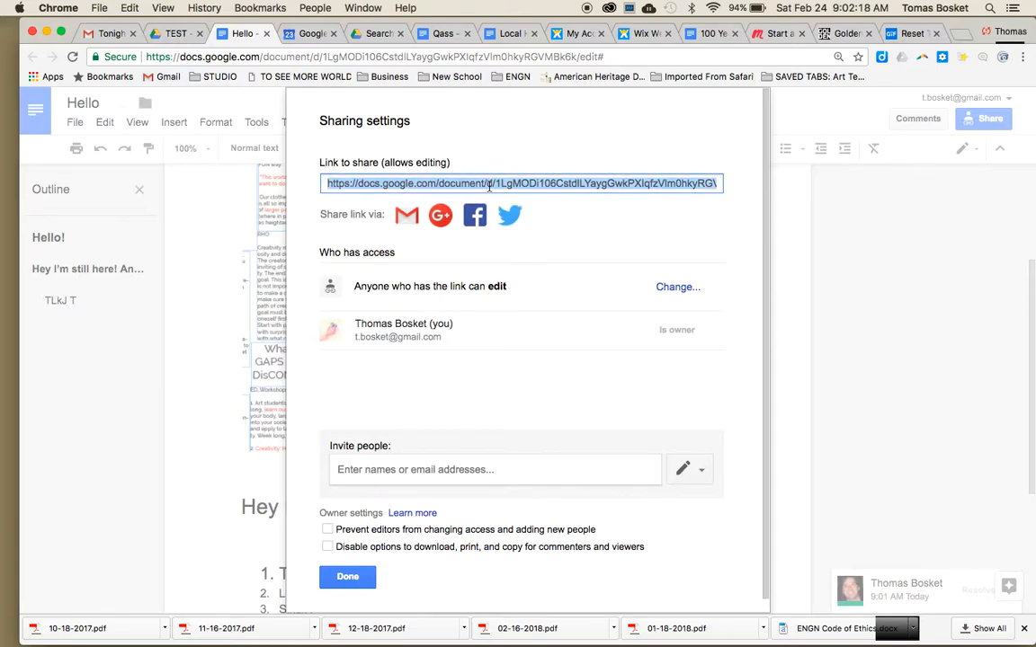
left_click(340, 583)
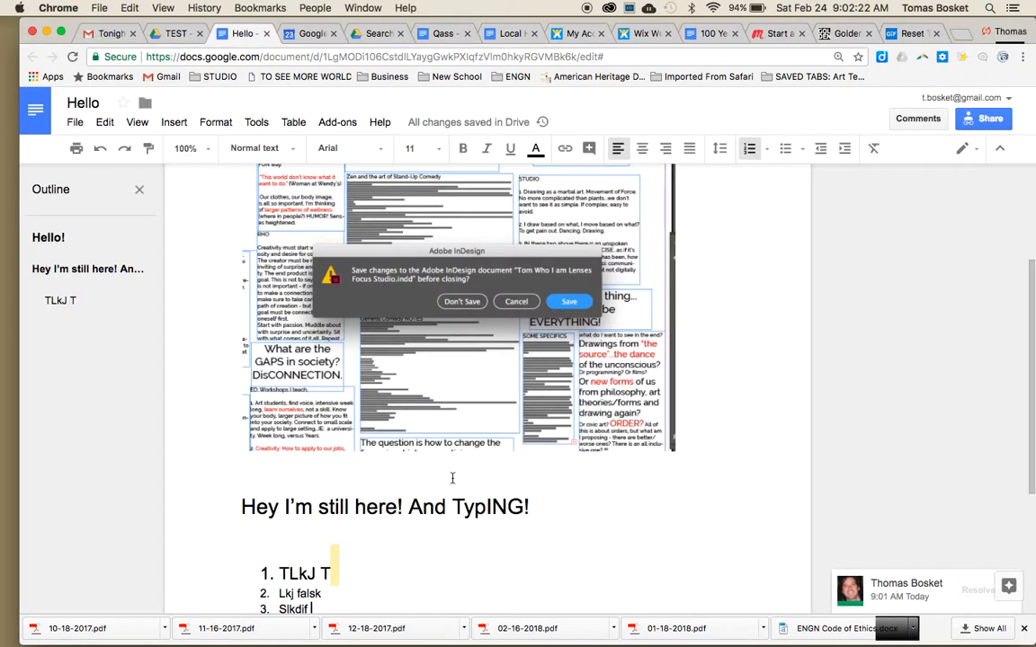
Examine the context options offered for the image, the space beside it and the last list item
scroll(530, 436, "up", 2)
right_click(530, 436)
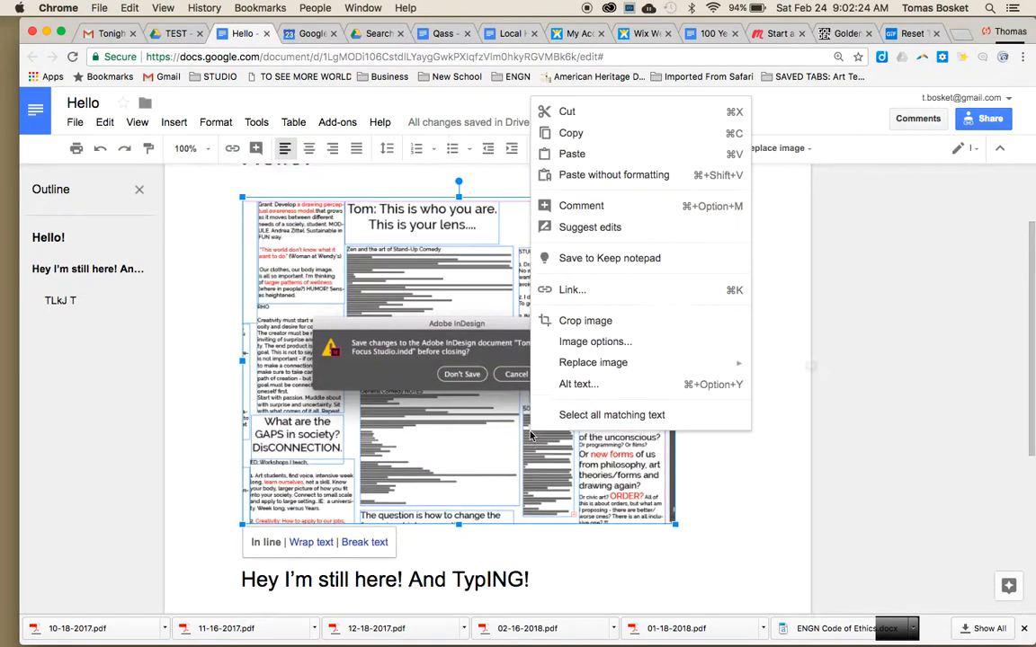
left_click(705, 463)
right_click(714, 466)
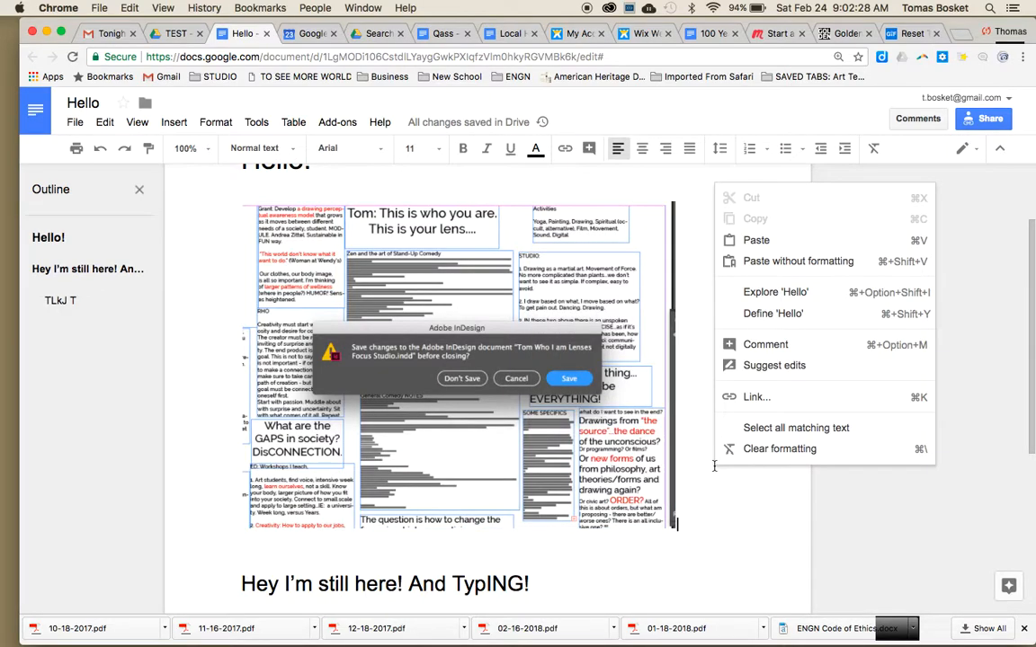
left_click(714, 468)
scroll(714, 472, "down", 4)
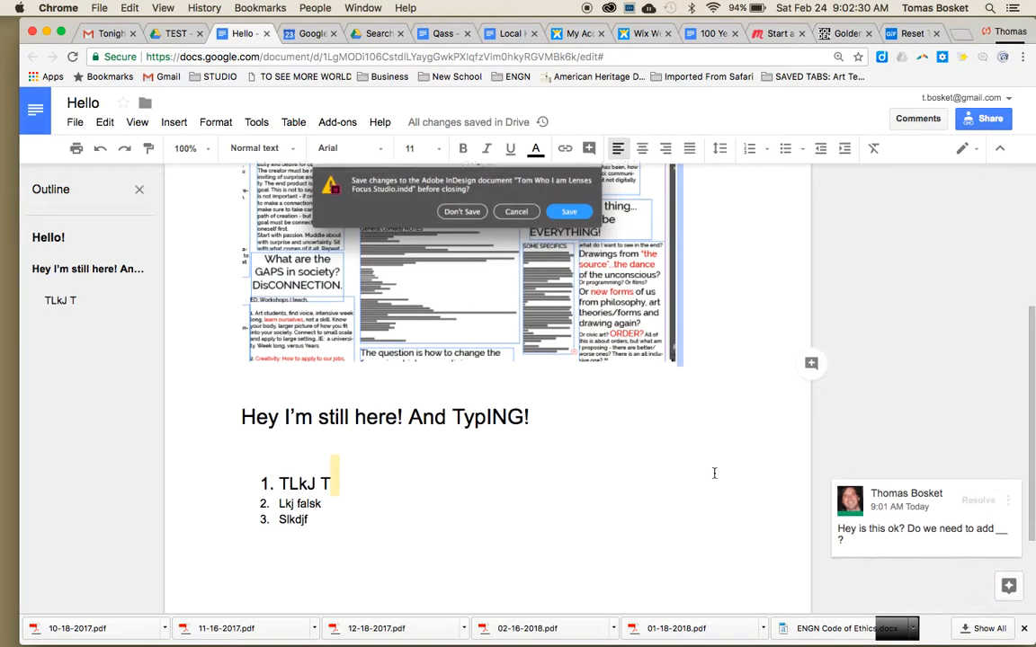
left_click(357, 515)
right_click(357, 516)
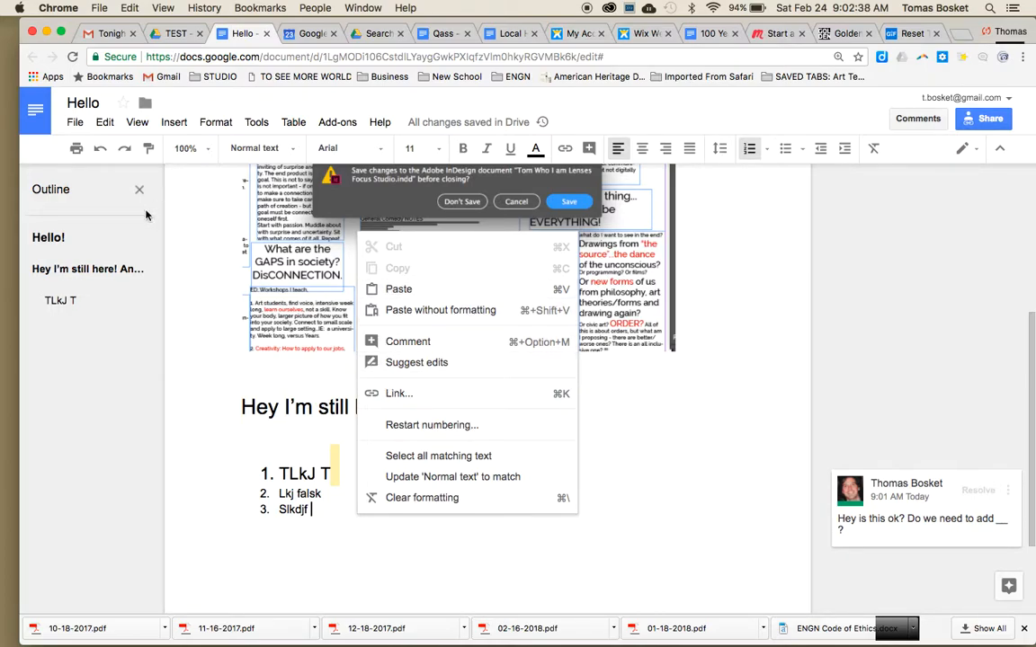
double_click(666, 437)
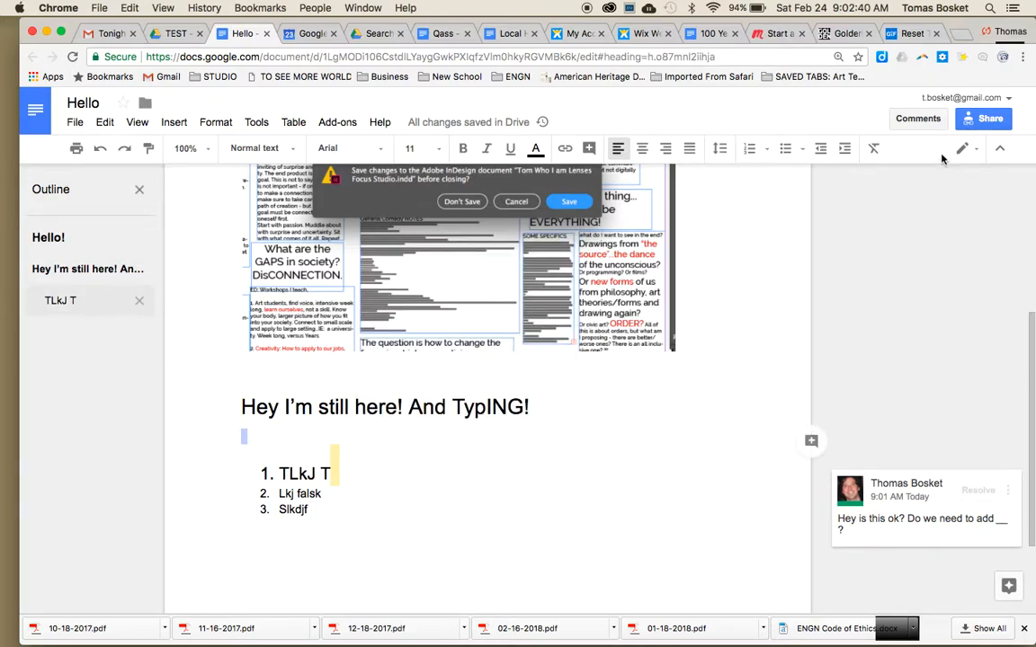
Copy the Hello document's shareable link from its sharing settings and return to the document's title
left_click(985, 118)
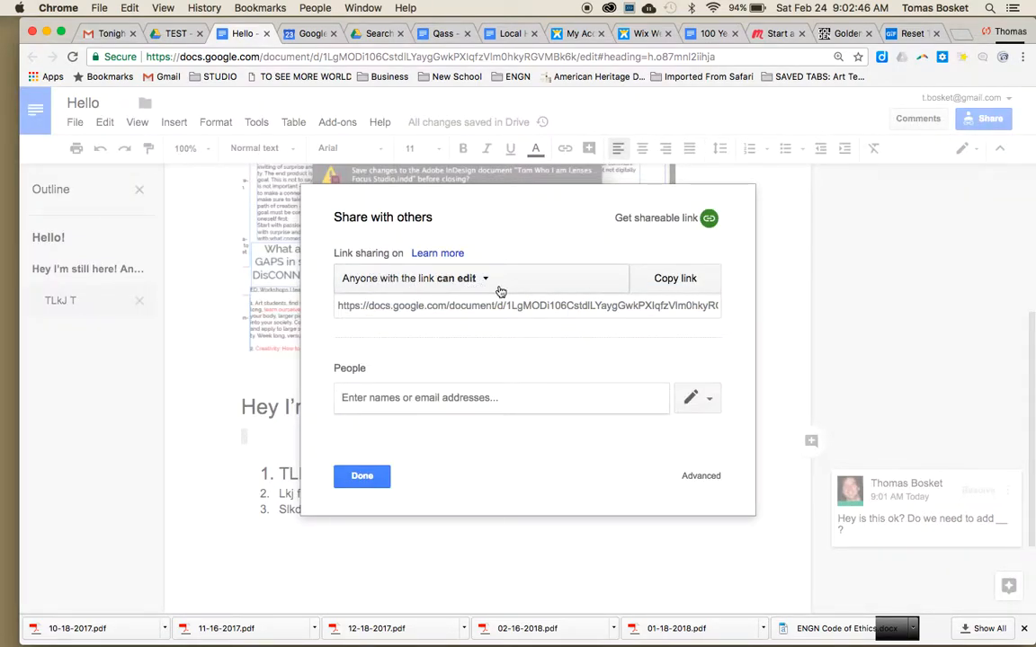
left_click(676, 281)
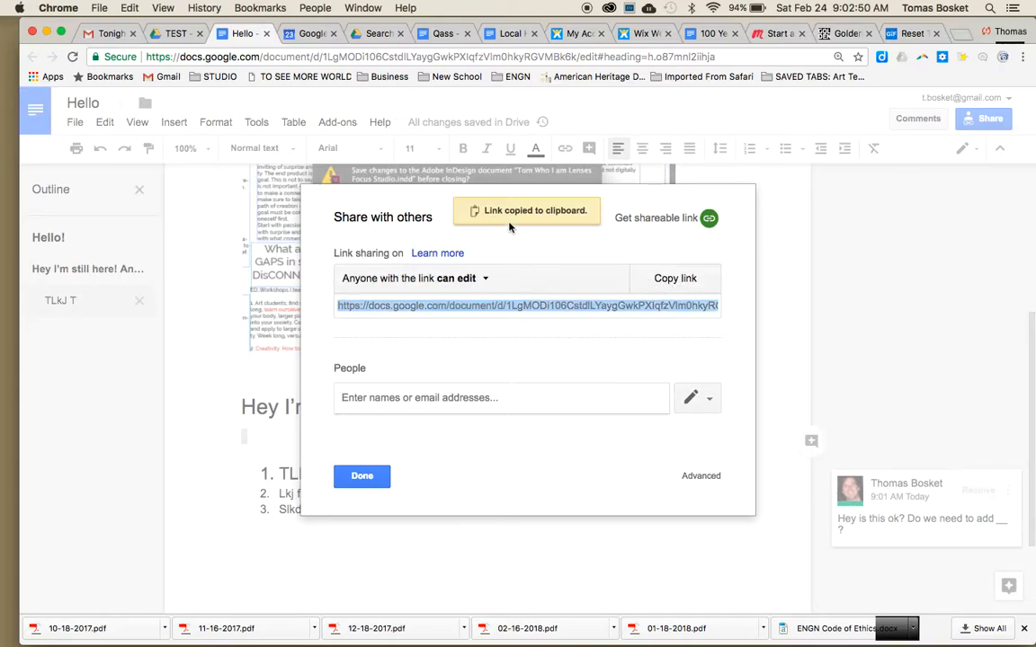
left_click(348, 484)
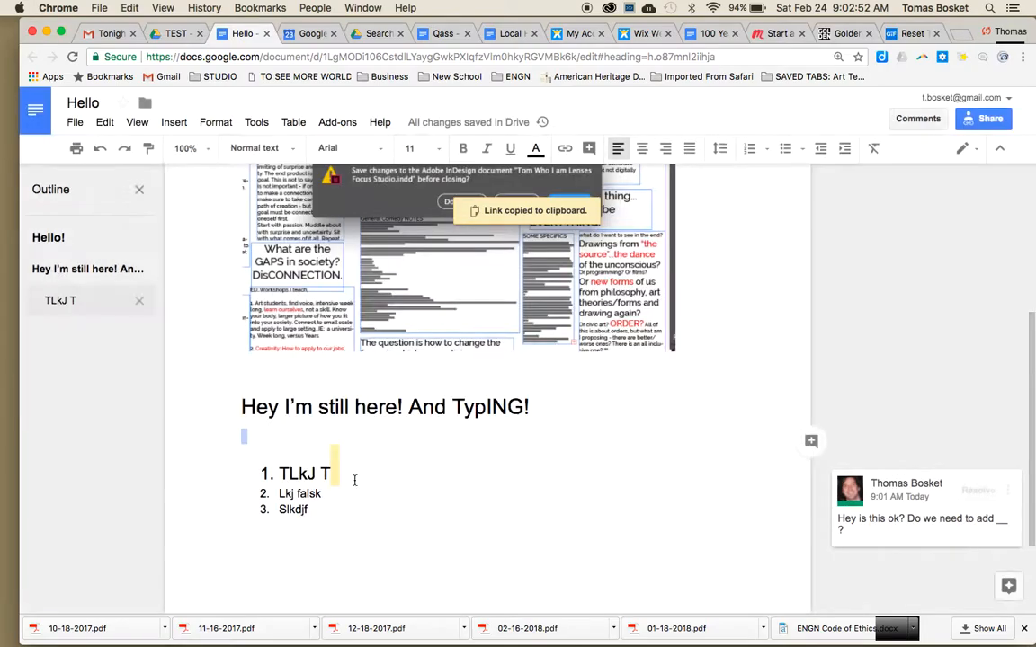
scroll(364, 276, "up", 5)
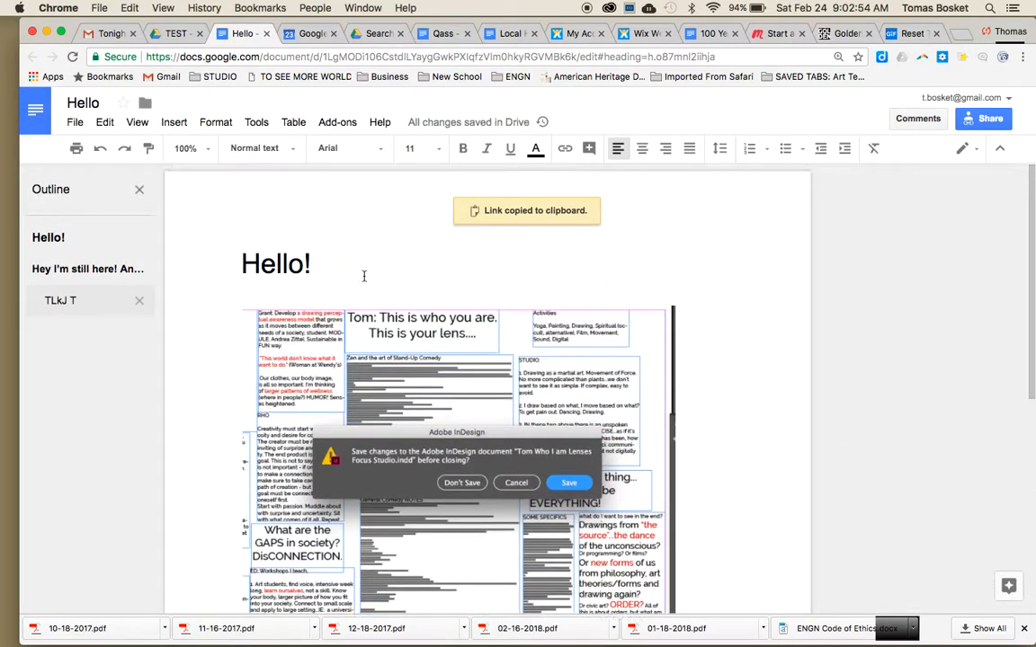
left_click(364, 276)
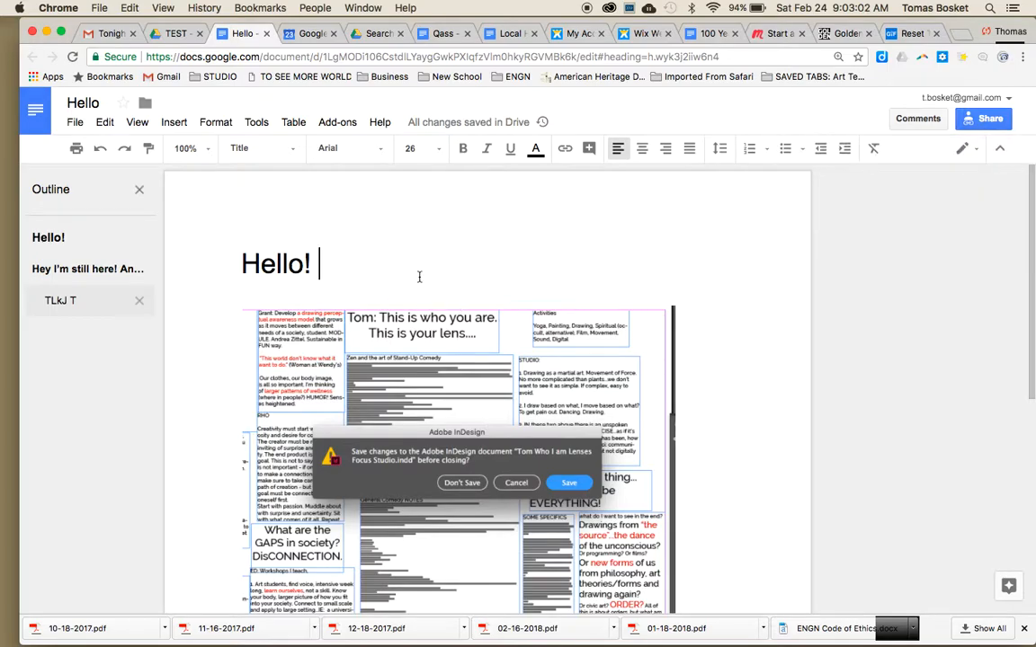
Switch to Gmail and start a new email with the body text "The LINK is HERE."
left_click(110, 33)
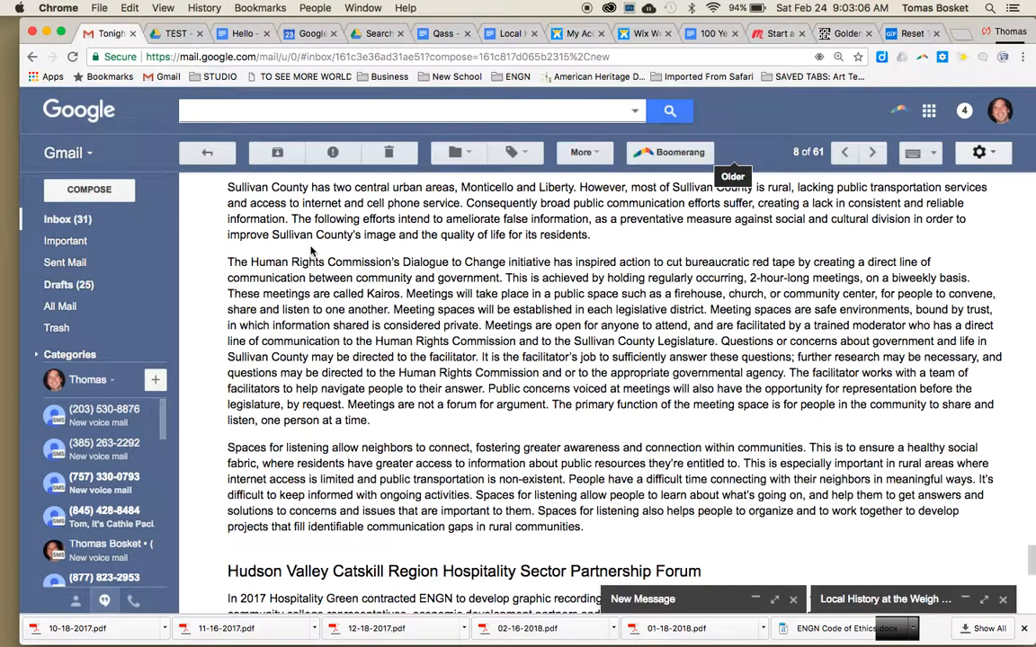
left_click(97, 190)
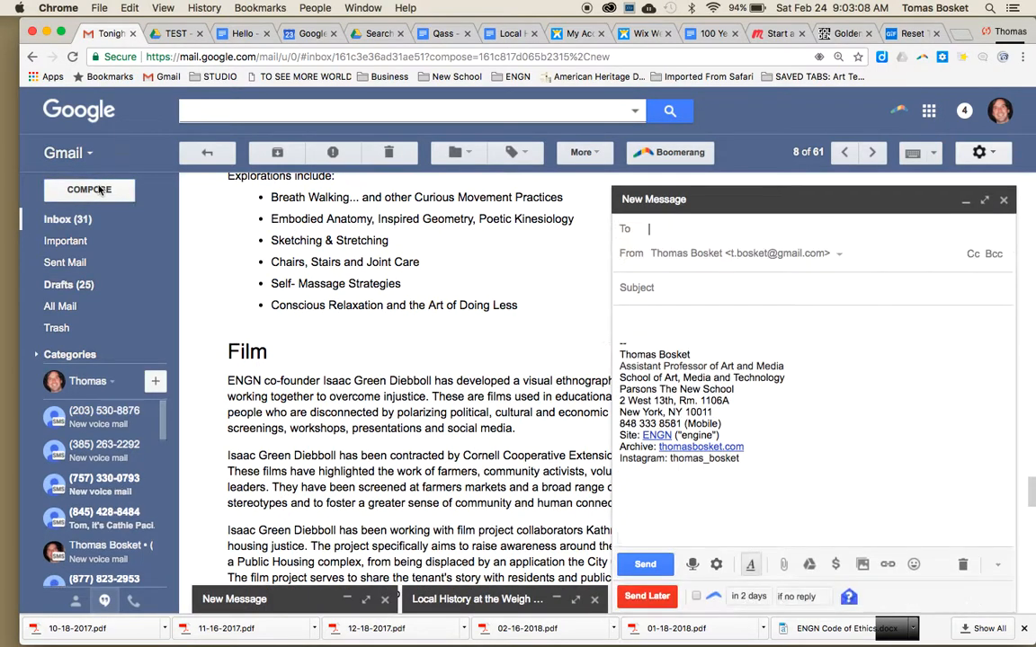
left_click(647, 318)
type("THE LI")
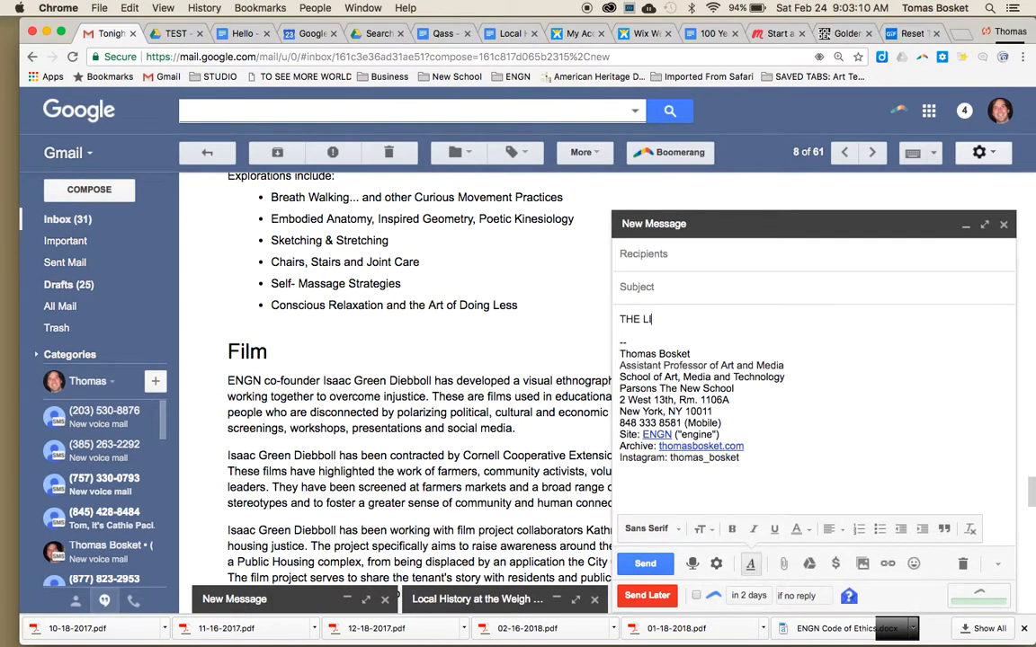
type("NK")
key("BackSpace")
key("BackSpace")
key("BackSpace")
type("he LINK is HERE")
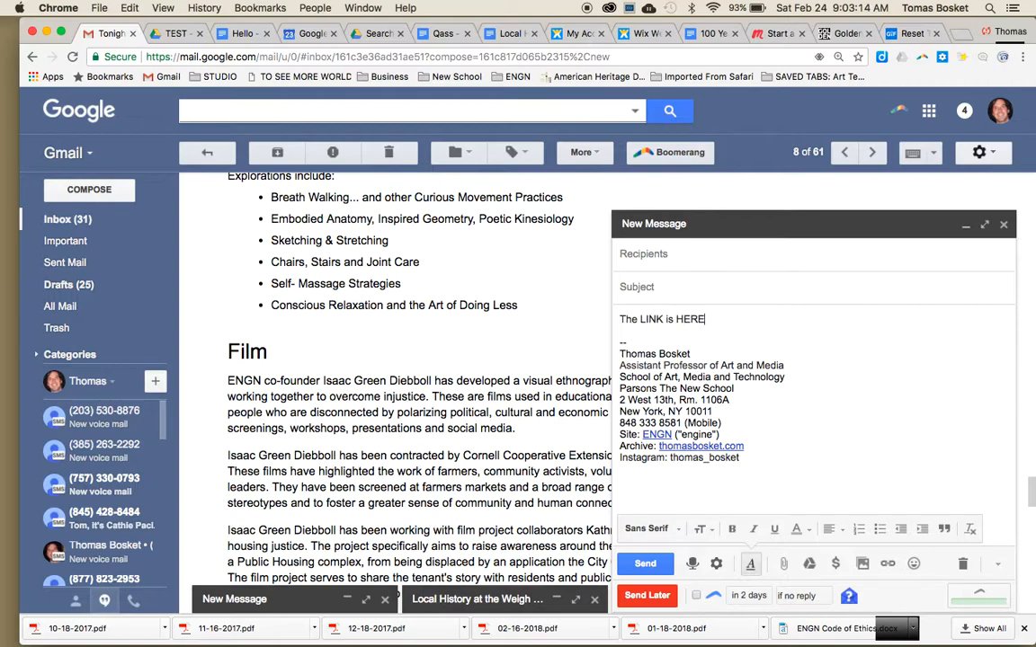
type(".")
Turn the text "The LINK is HERE." into a hyperlink to the copied Hello document address
triple_click(707, 318)
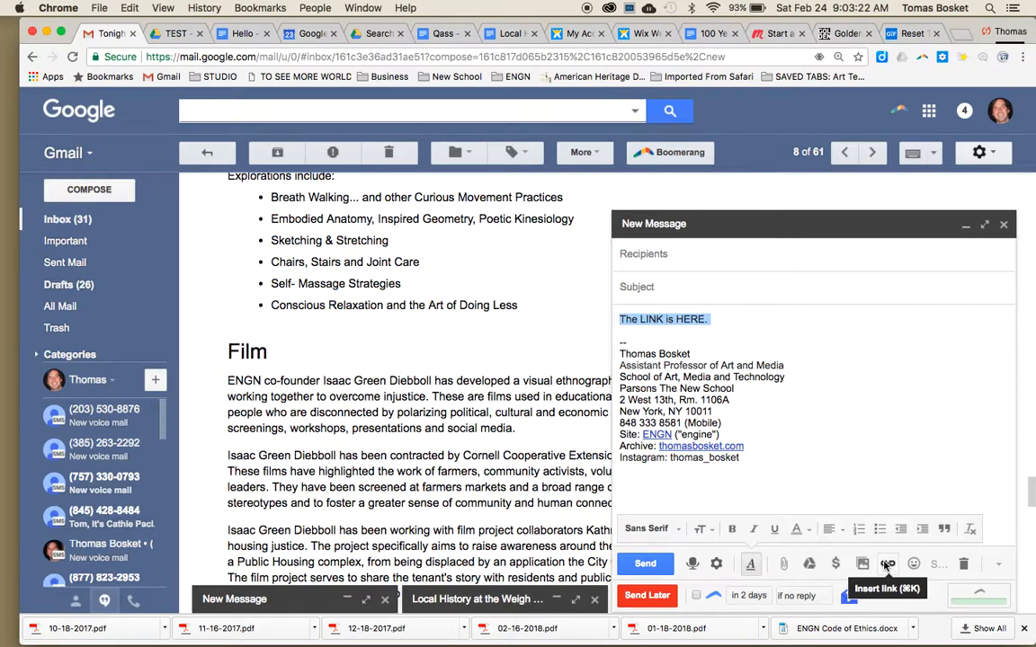
left_click(887, 565)
key("super+v")
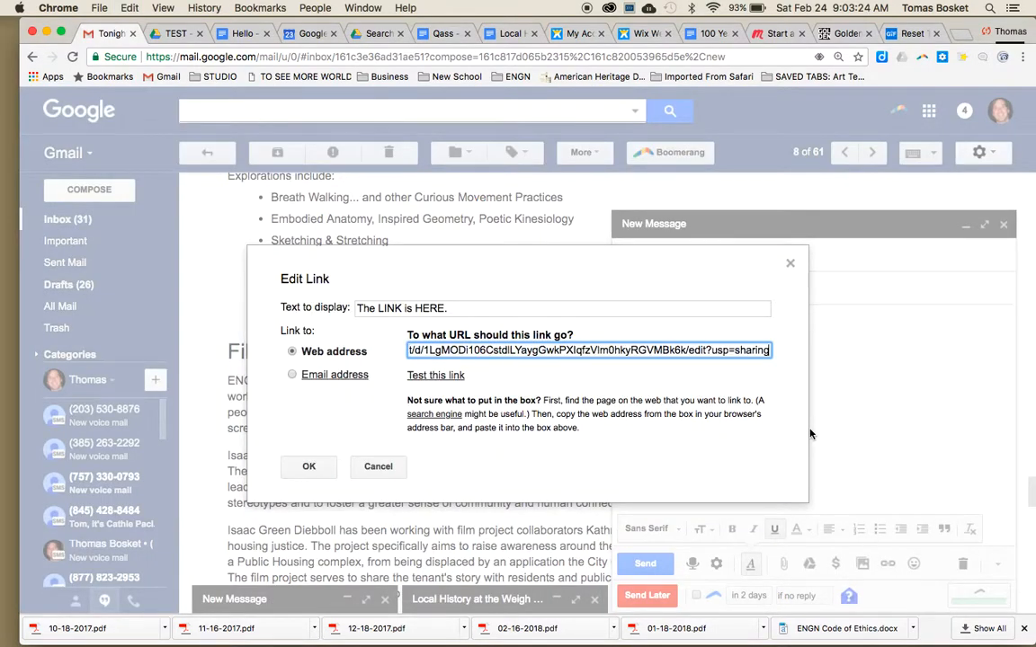
left_click(311, 468)
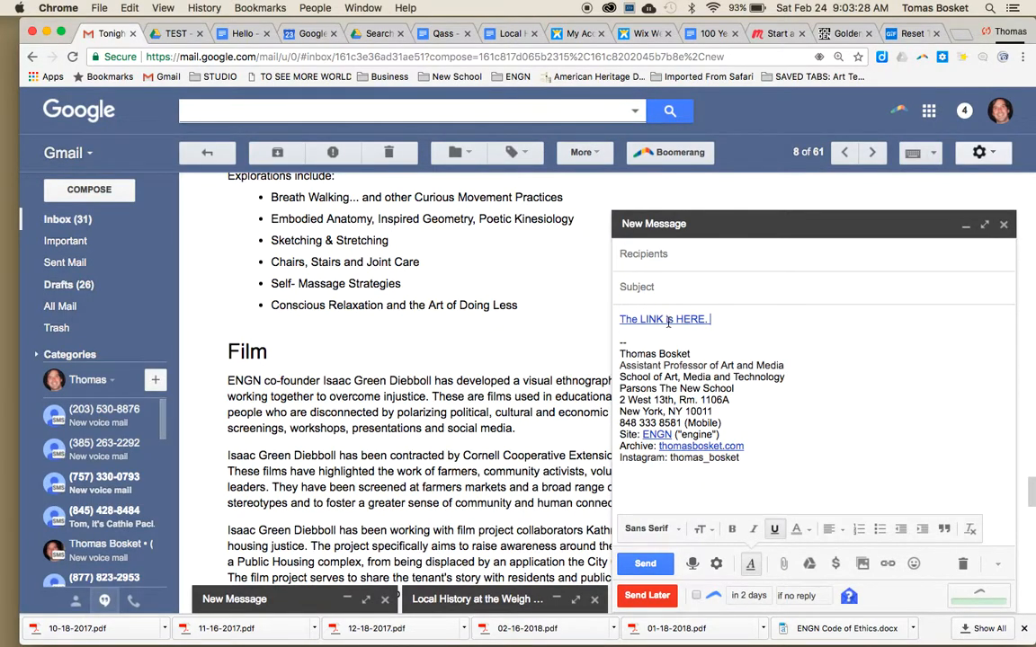
Test the email's hyperlink by opening the Hello document from it, and close the opened document
left_click(668, 322)
left_click(706, 337)
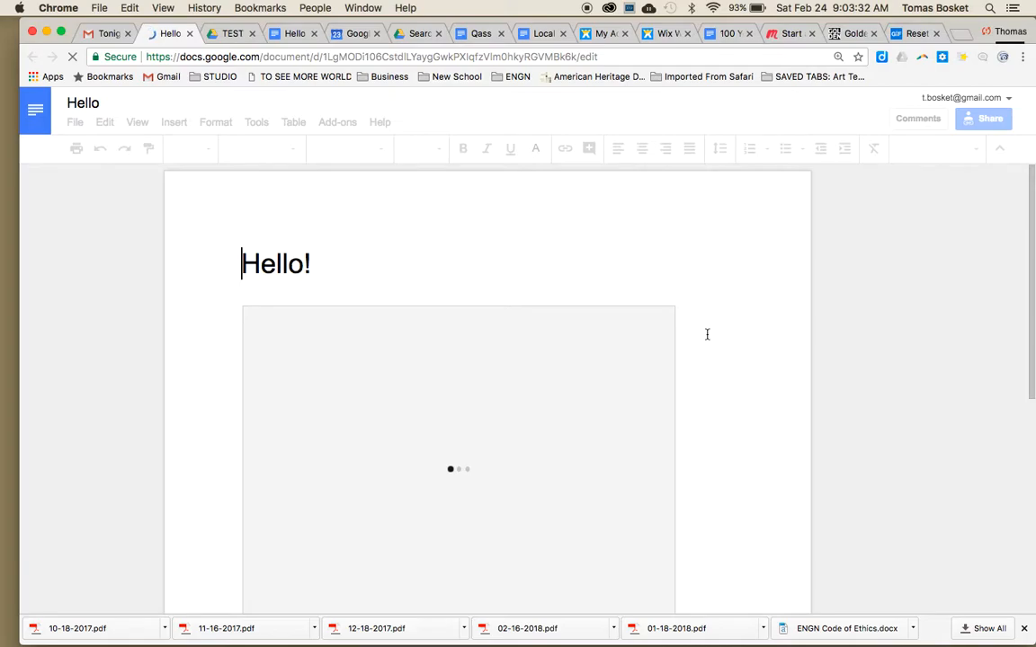
left_click(189, 34)
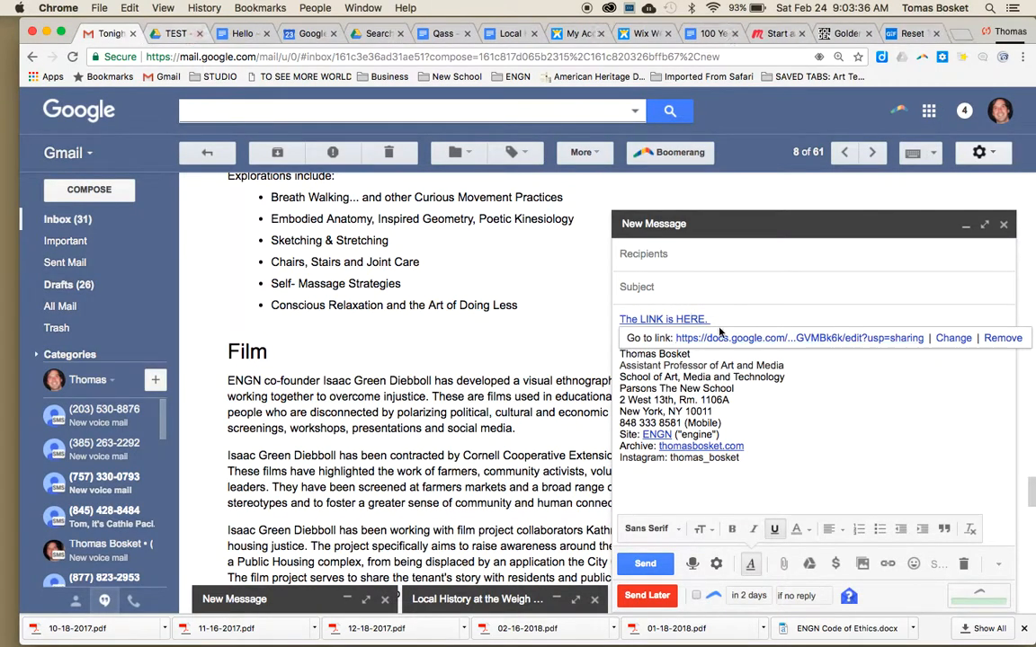